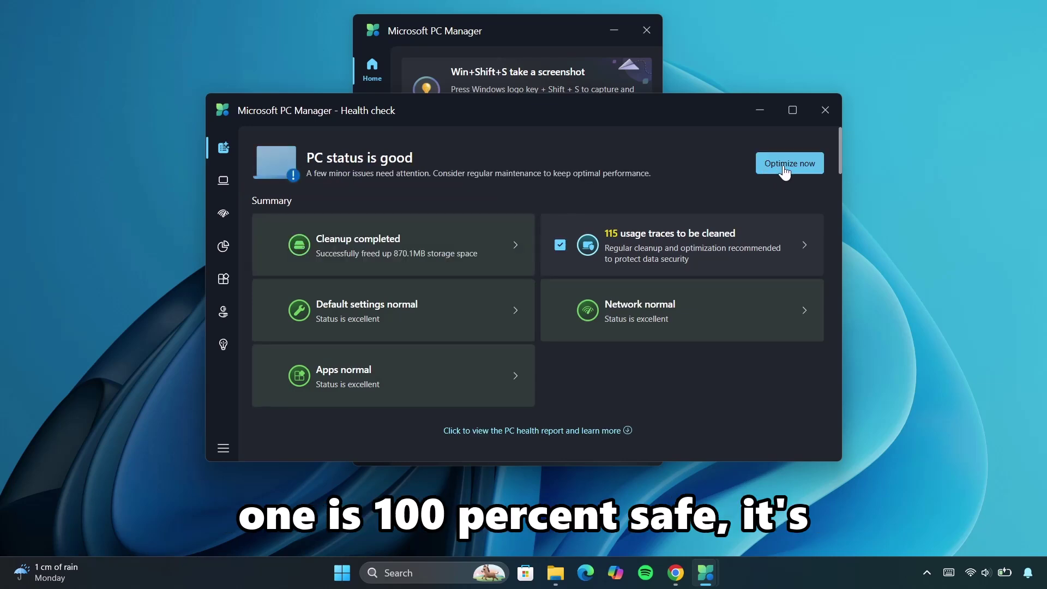
Optimize the PC from the health check results and start a deep cleanup scan in storage management
{"action": "left_click", "coordinate": [785, 170]}
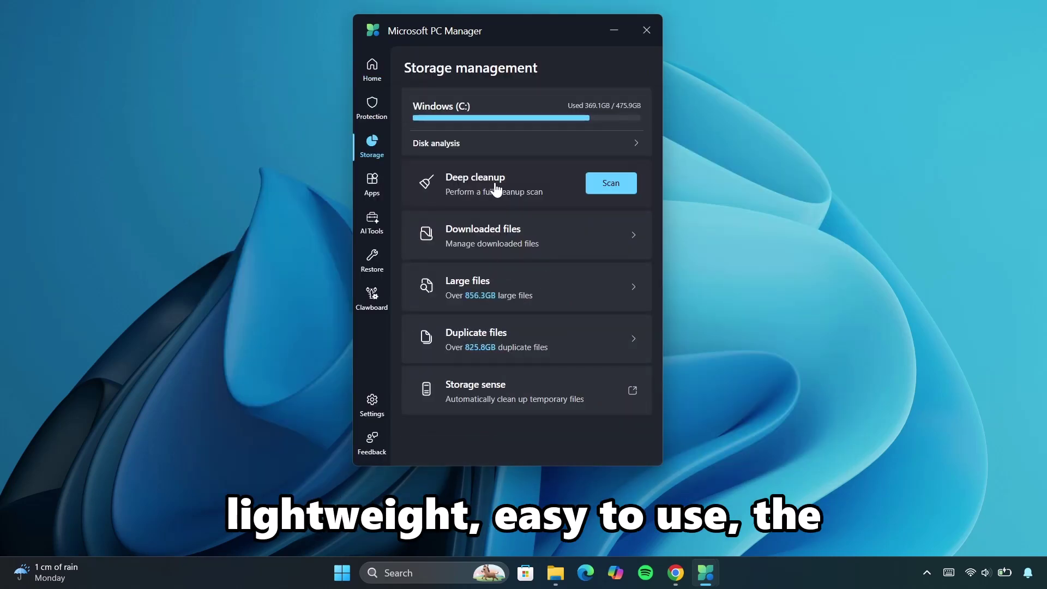
{"action": "left_click", "coordinate": [611, 183]}
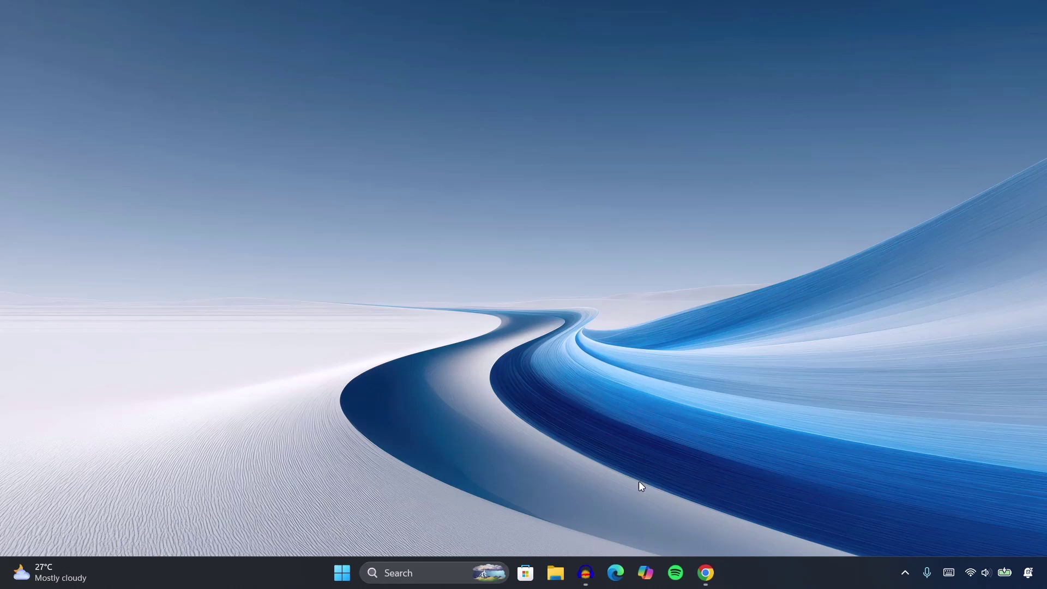
Find Microsoft PC Manager in the Microsoft Store, install it and launch it
{"action": "left_click", "coordinate": [529, 568]}
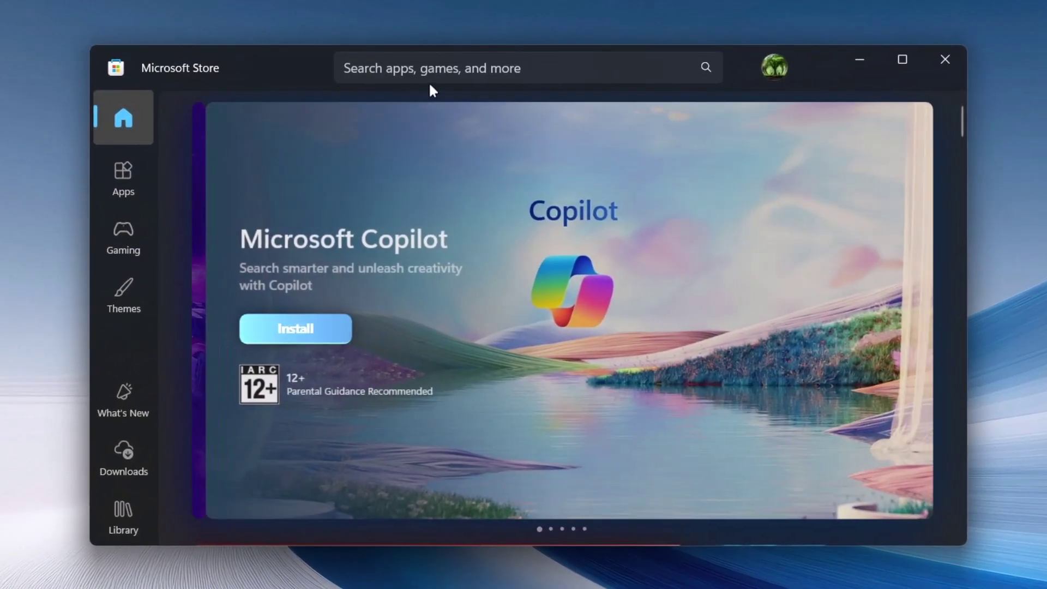
{"action": "left_click", "coordinate": [443, 72]}
{"action": "type", "text": "mi"}
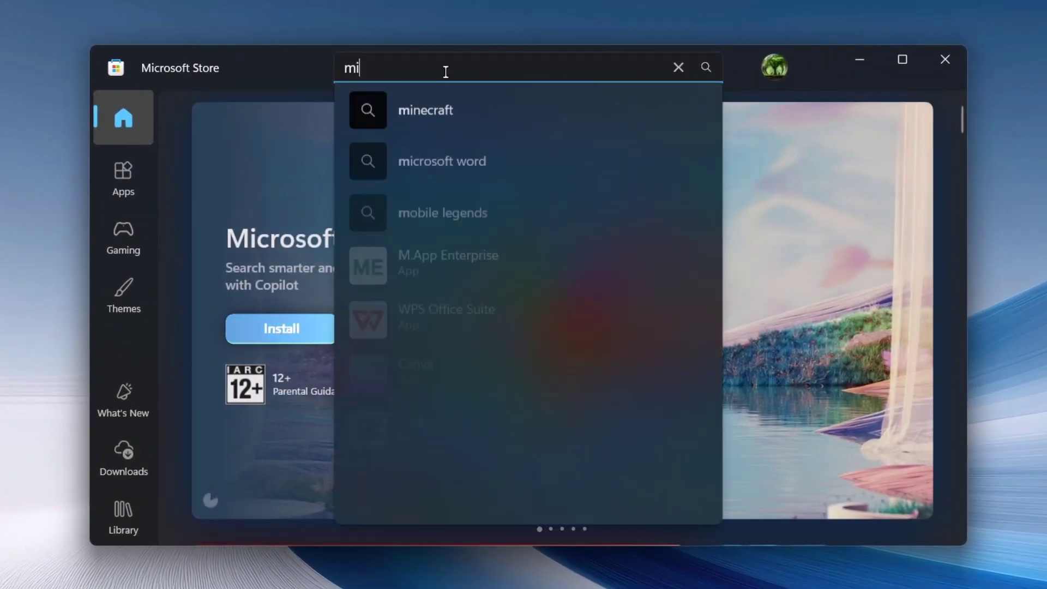
{"action": "type", "text": "crosoft "}
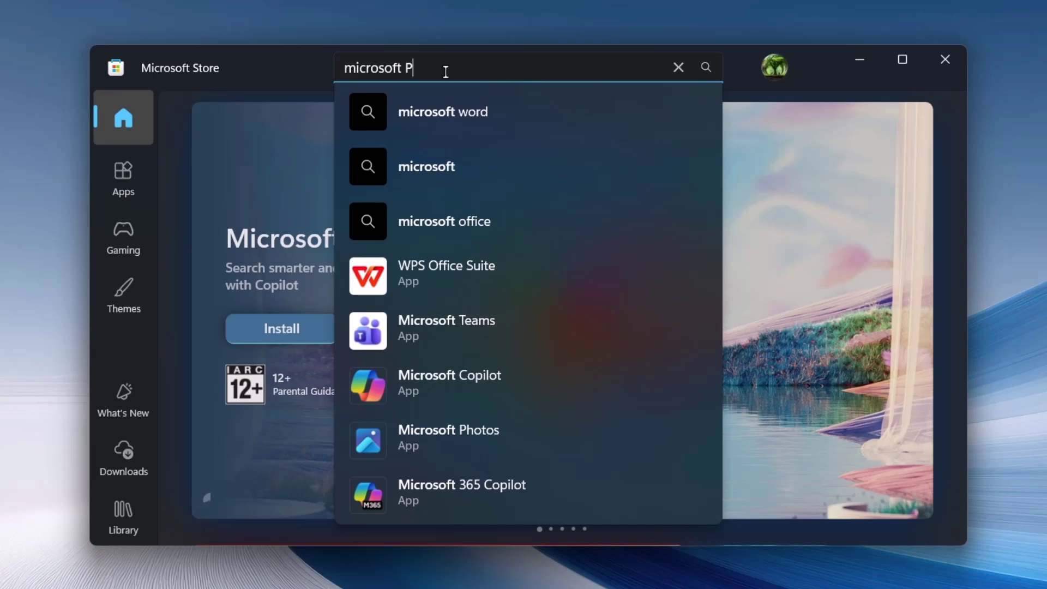
{"action": "type", "text": "PC manager"}
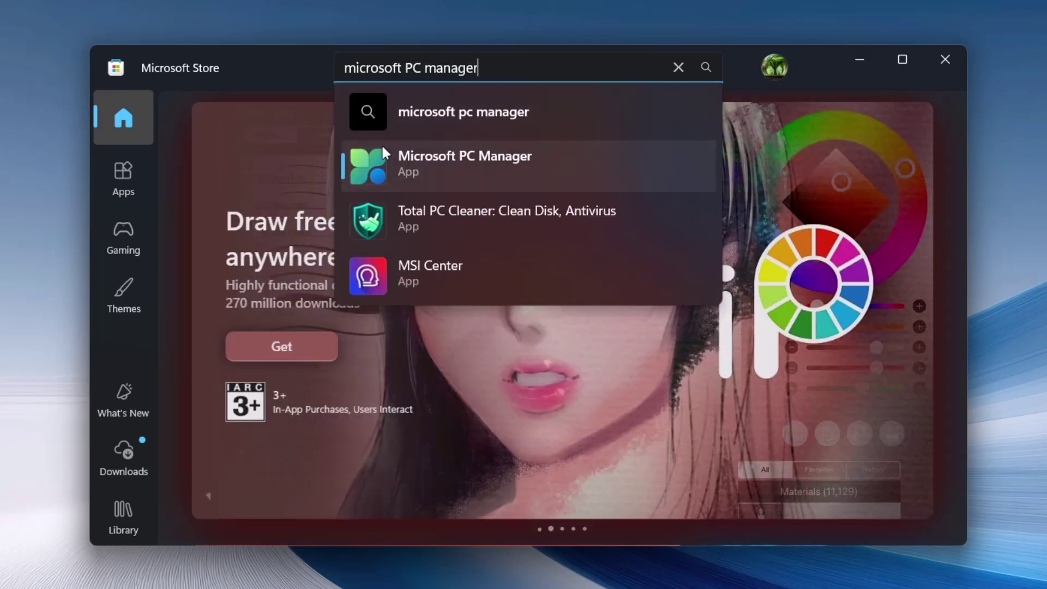
{"action": "left_click", "coordinate": [413, 163]}
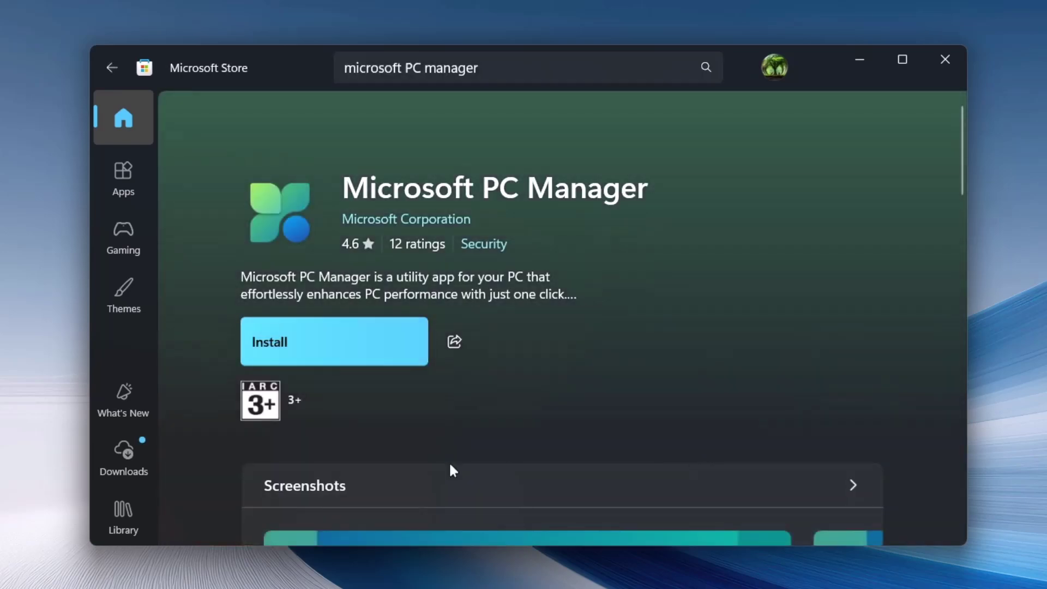
{"action": "left_click", "coordinate": [366, 340]}
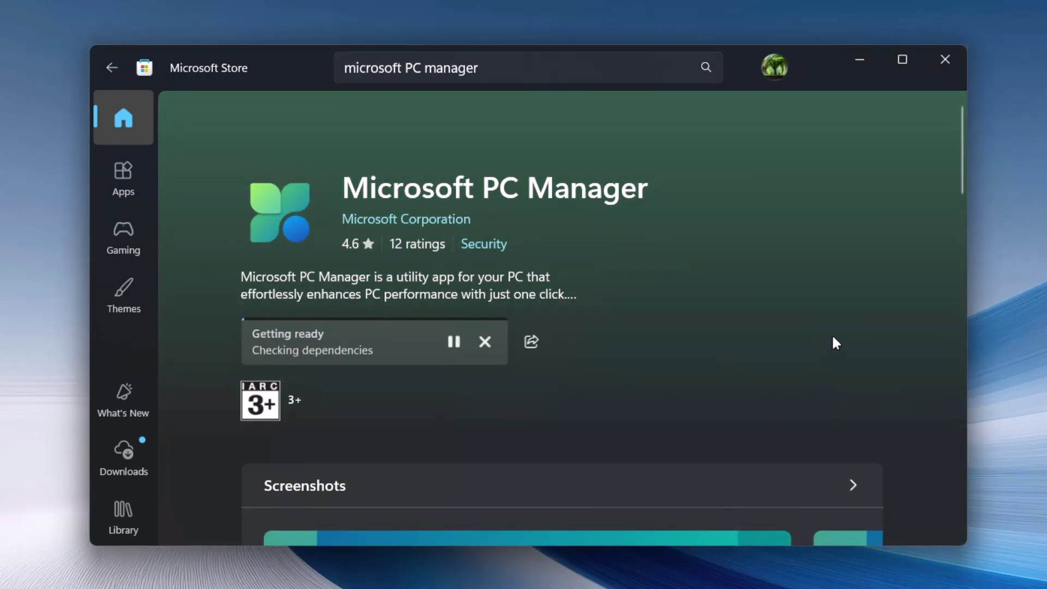
{"action": "left_click", "coordinate": [370, 344]}
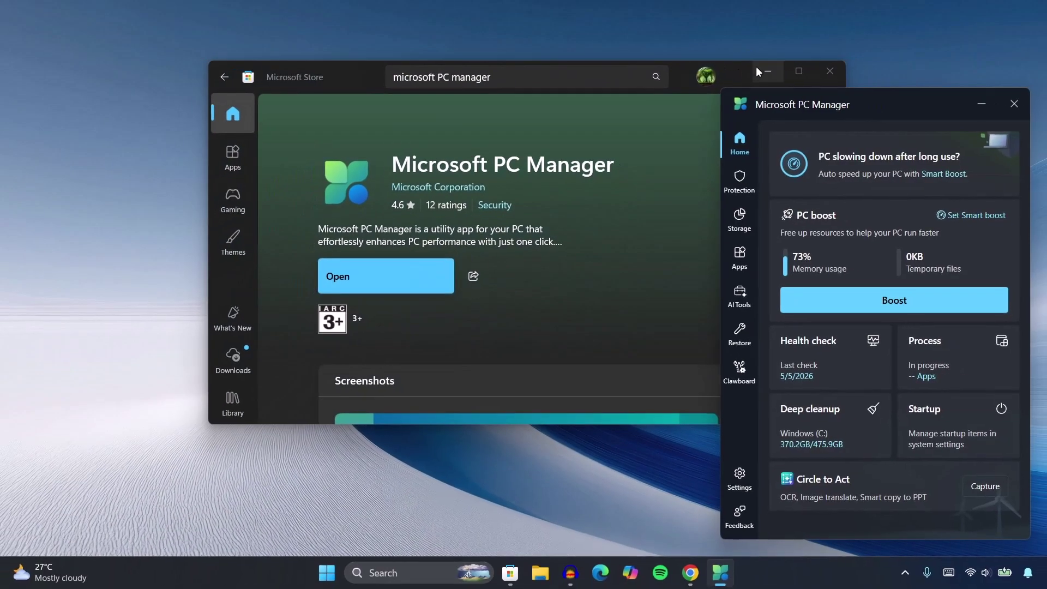
Minimize the Microsoft Store and move the PC Manager window to the upper middle of the desktop
{"action": "left_click", "coordinate": [859, 59]}
{"action": "left_click_drag", "start_coordinate": [919, 96], "coordinate": [805, 92]}
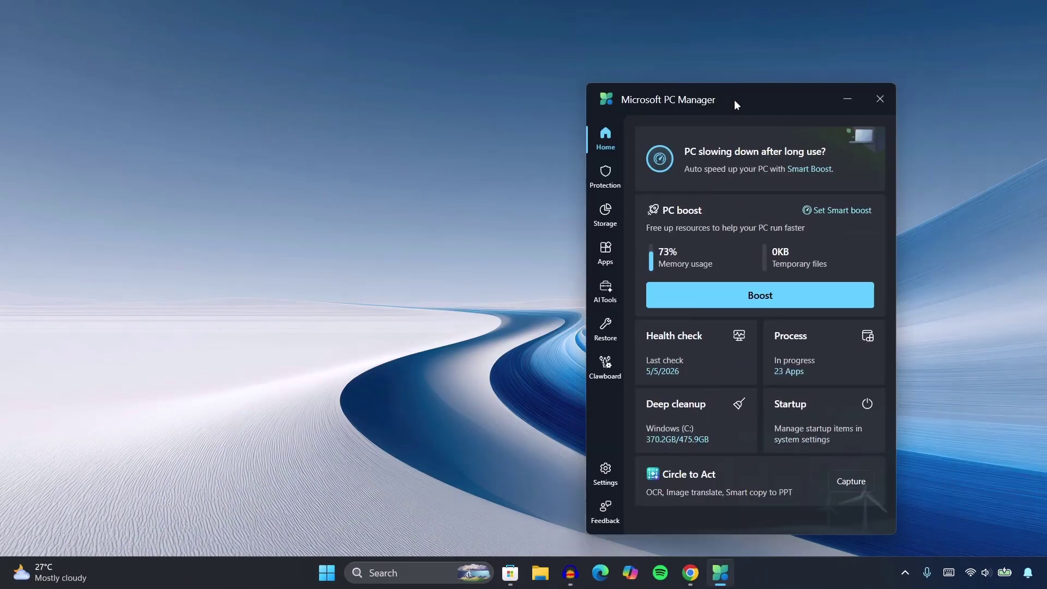
{"action": "left_click_drag", "start_coordinate": [734, 99], "coordinate": [501, 36]}
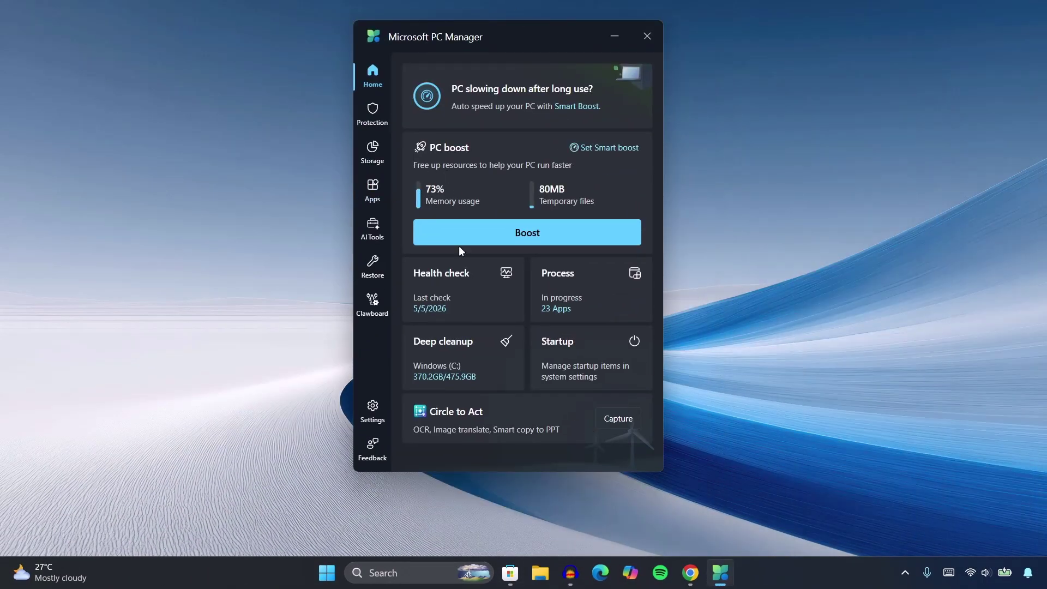
Check the hidden system tray apps and pin PC Manager to the taskbar
{"action": "left_click", "coordinate": [905, 572]}
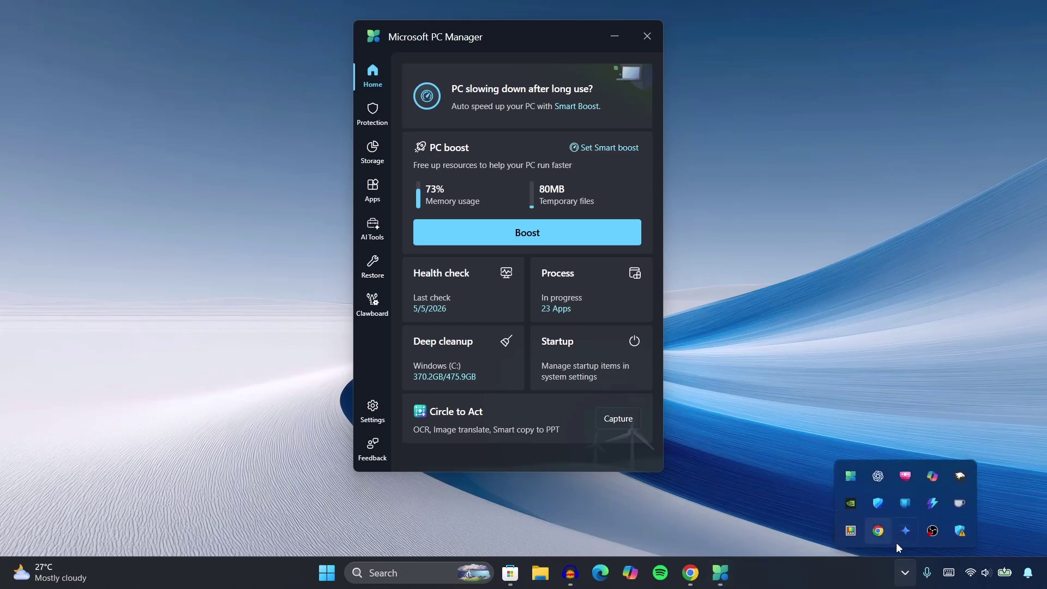
{"action": "left_click", "coordinate": [783, 480]}
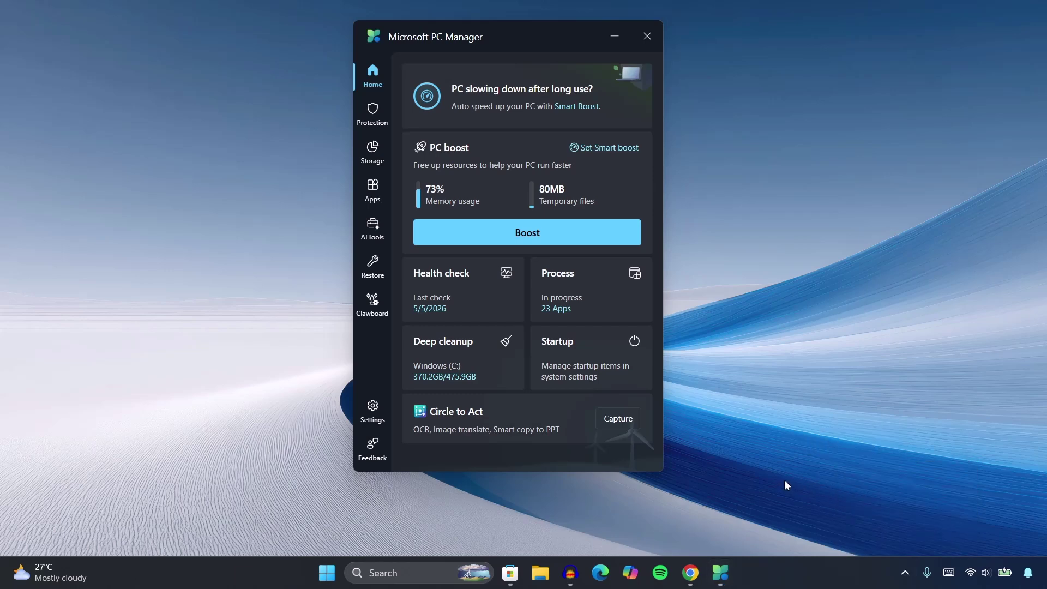
{"action": "right_click", "coordinate": [720, 573]}
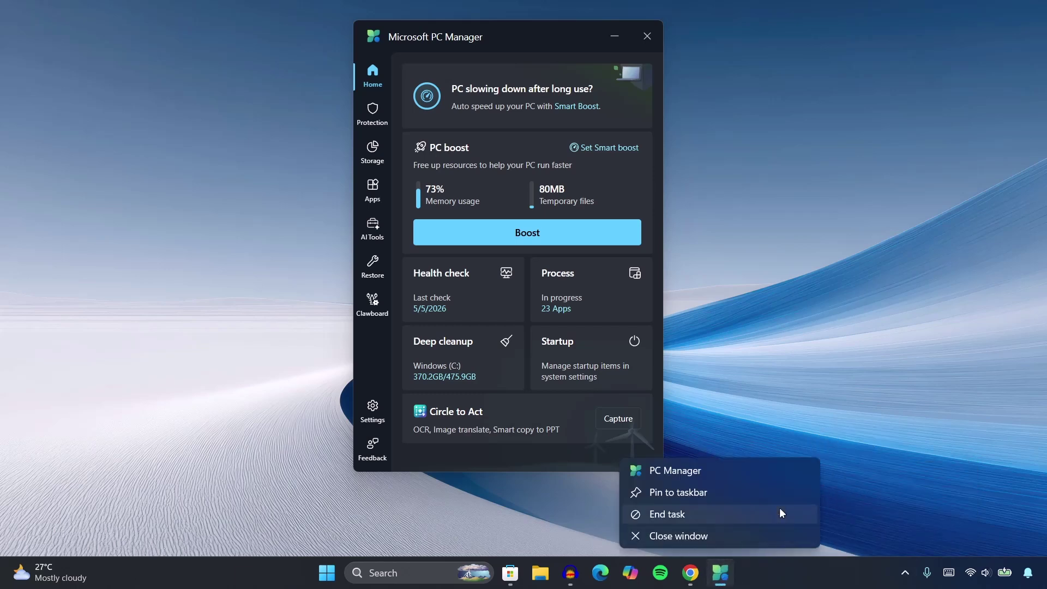
{"action": "left_click", "coordinate": [695, 493]}
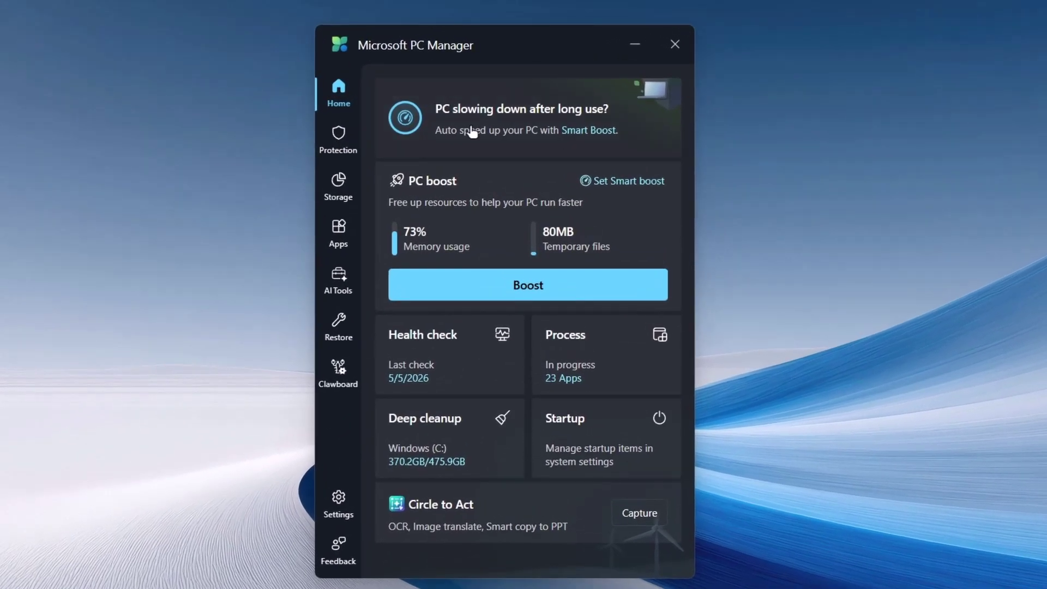
Review the running apps in process management and end the FluentFlyout process
{"action": "left_click", "coordinate": [336, 231]}
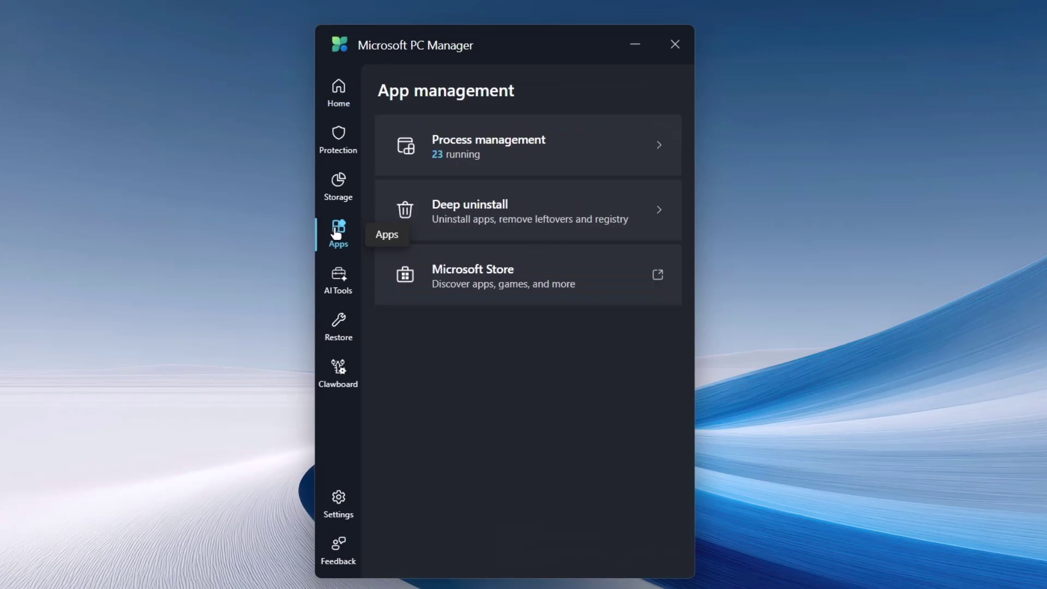
{"action": "left_click", "coordinate": [460, 155]}
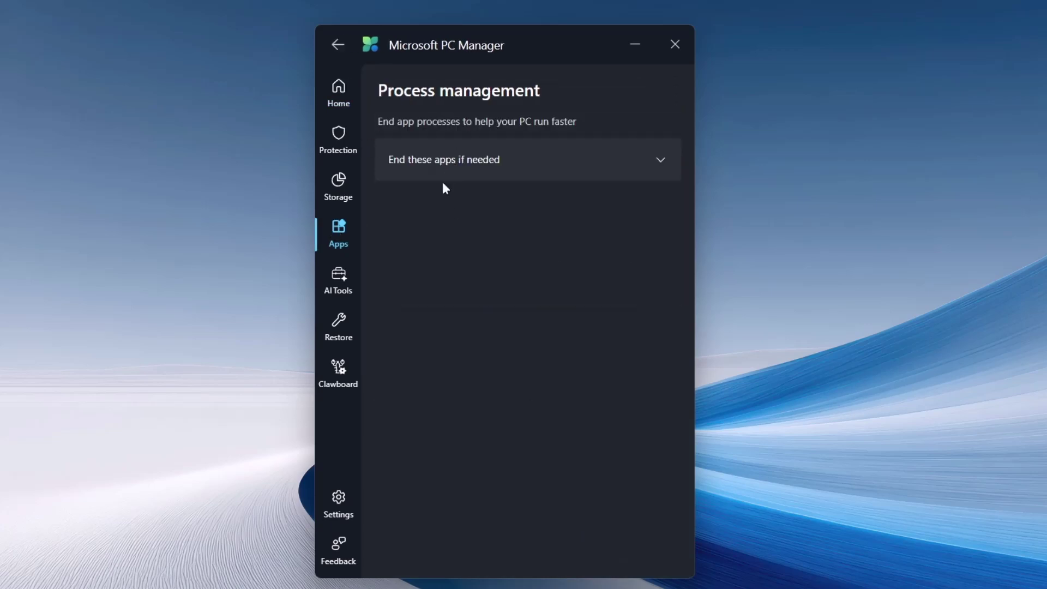
{"action": "left_click", "coordinate": [643, 162]}
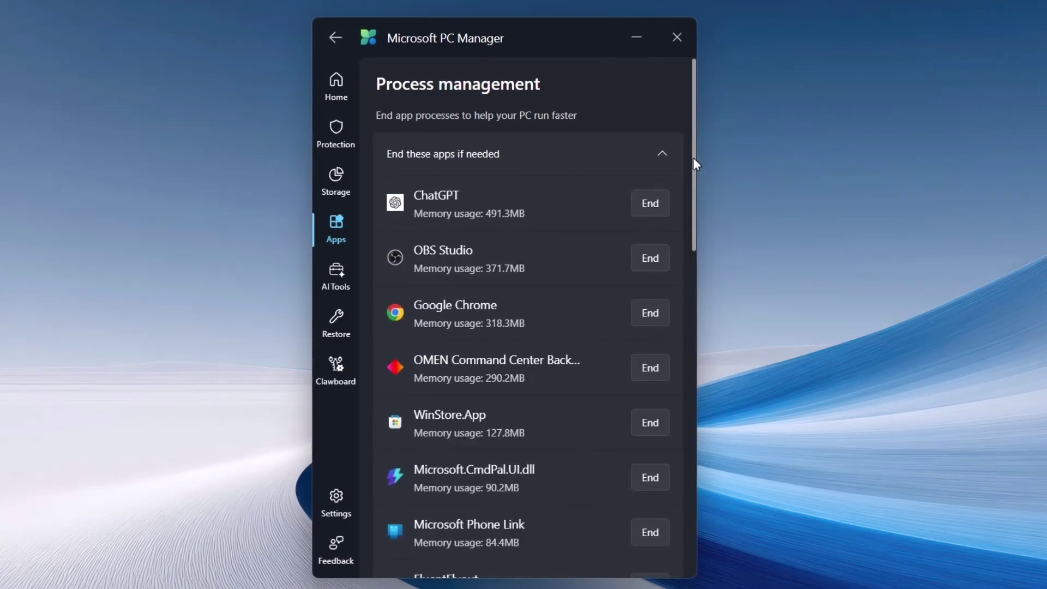
{"action": "scroll", "coordinate": [691, 192], "scroll_direction": "down", "scroll_amount": 8}
{"action": "scroll", "coordinate": [675, 194], "scroll_direction": "up", "scroll_amount": 8}
{"action": "scroll", "coordinate": [695, 135], "scroll_direction": "down", "scroll_amount": 1}
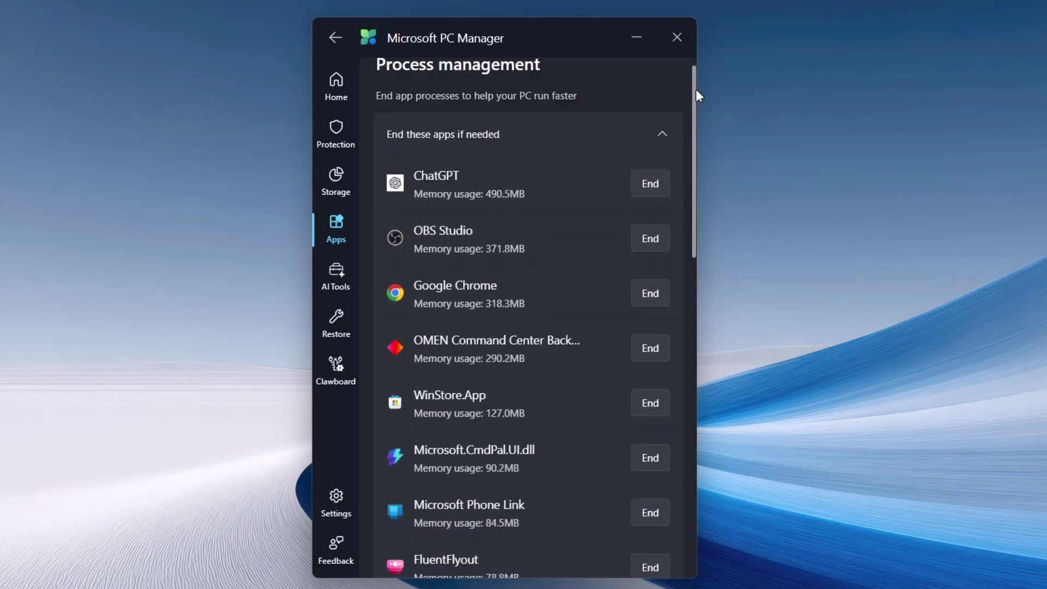
{"action": "scroll", "coordinate": [696, 90], "scroll_direction": "down", "scroll_amount": 1}
{"action": "left_click_drag", "start_coordinate": [695, 105], "coordinate": [689, 192]}
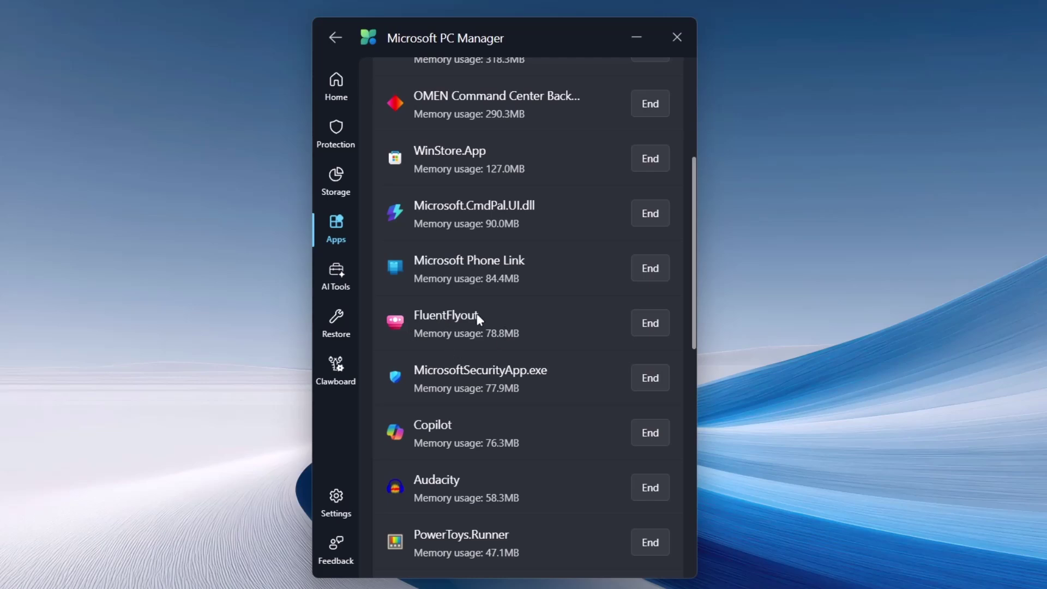
{"action": "left_click", "coordinate": [645, 324]}
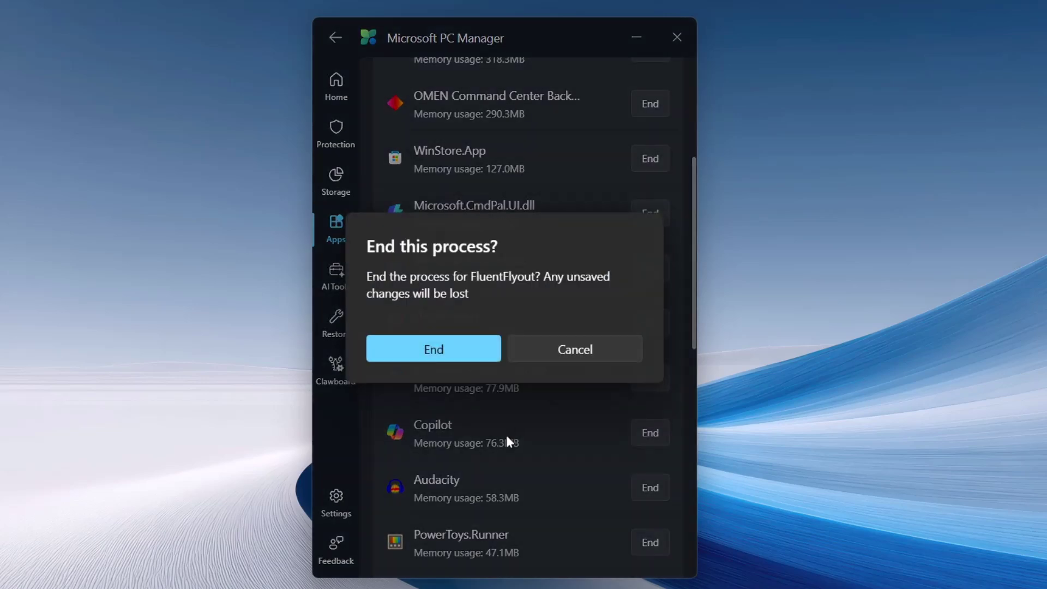
{"action": "left_click", "coordinate": [430, 354]}
End the Copilot process in the list of running apps
{"action": "left_click_drag", "start_coordinate": [695, 273], "coordinate": [679, 288]}
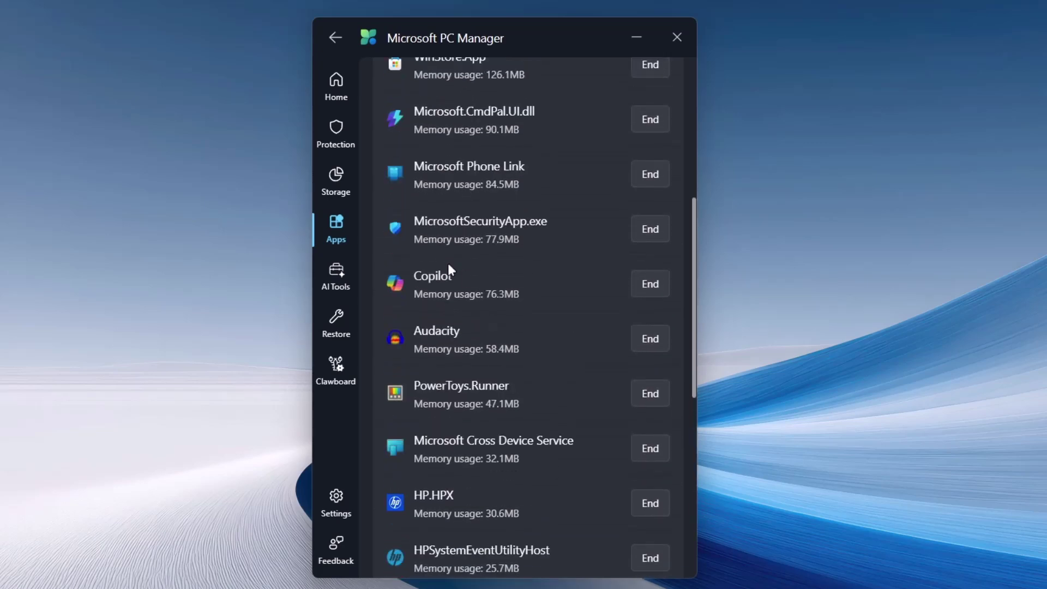
{"action": "left_click", "coordinate": [649, 284]}
{"action": "left_click", "coordinate": [414, 348]}
{"action": "left_click_drag", "start_coordinate": [692, 283], "coordinate": [679, 175]}
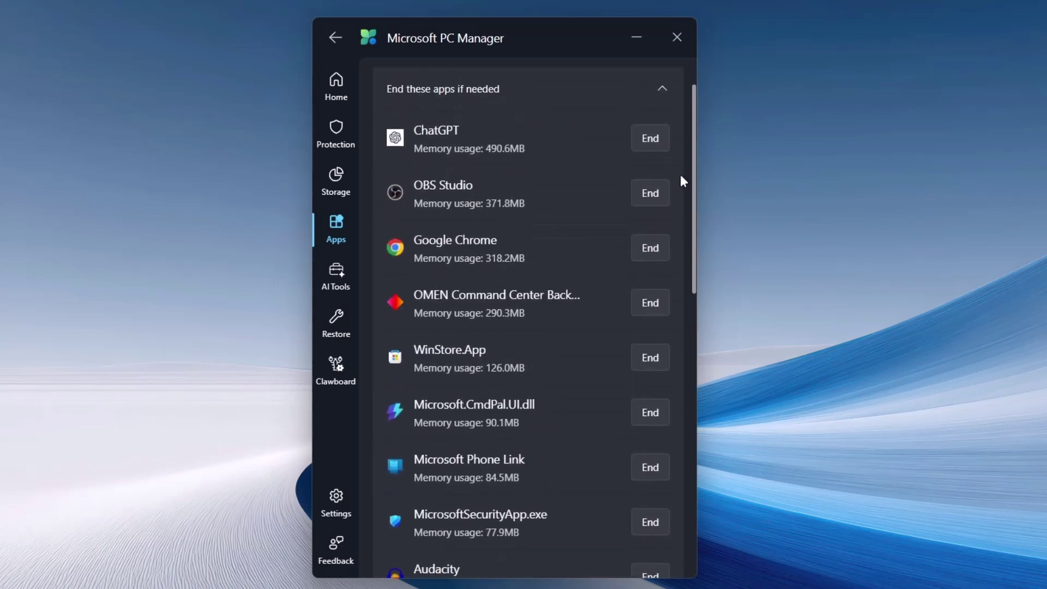
Review the installed apps in Deep uninstall and uninstall FluentFlyout with its related info
{"action": "left_click", "coordinate": [339, 36]}
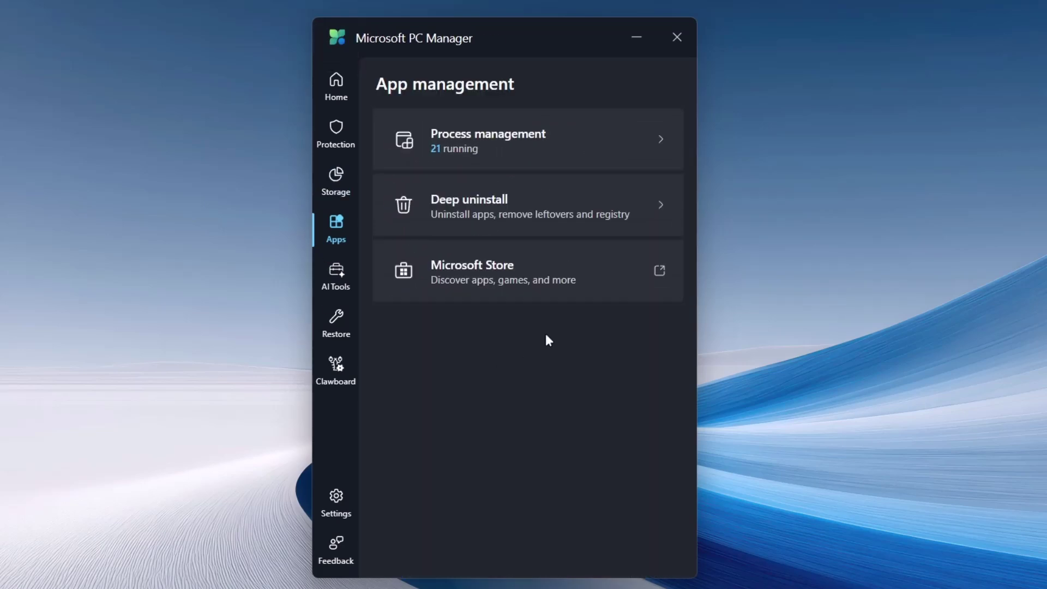
{"action": "left_click", "coordinate": [441, 189]}
{"action": "left_click_drag", "start_coordinate": [694, 85], "coordinate": [695, 98]}
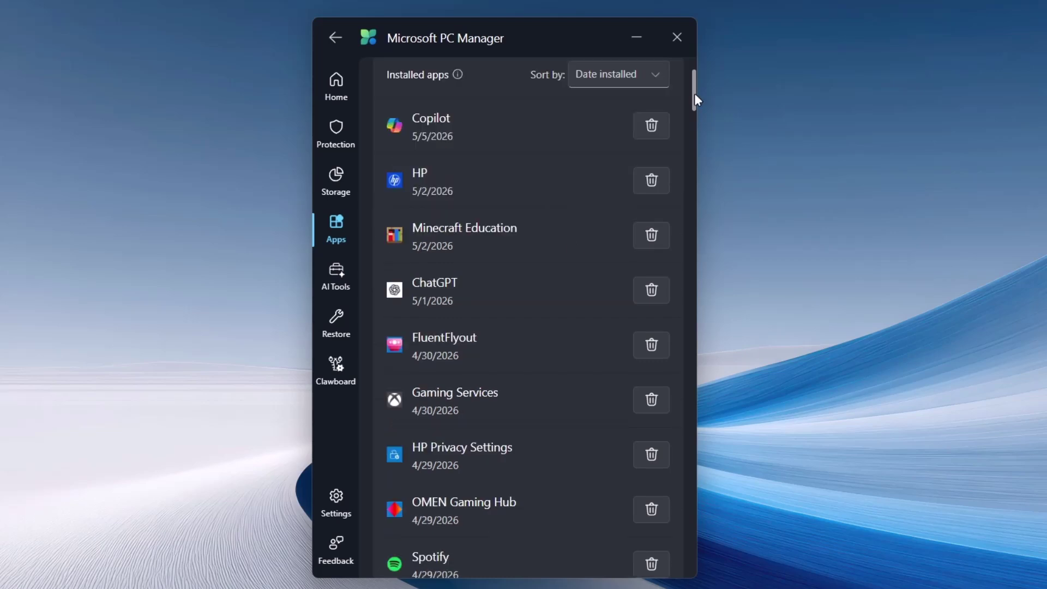
{"action": "left_click_drag", "start_coordinate": [694, 93], "coordinate": [694, 110]}
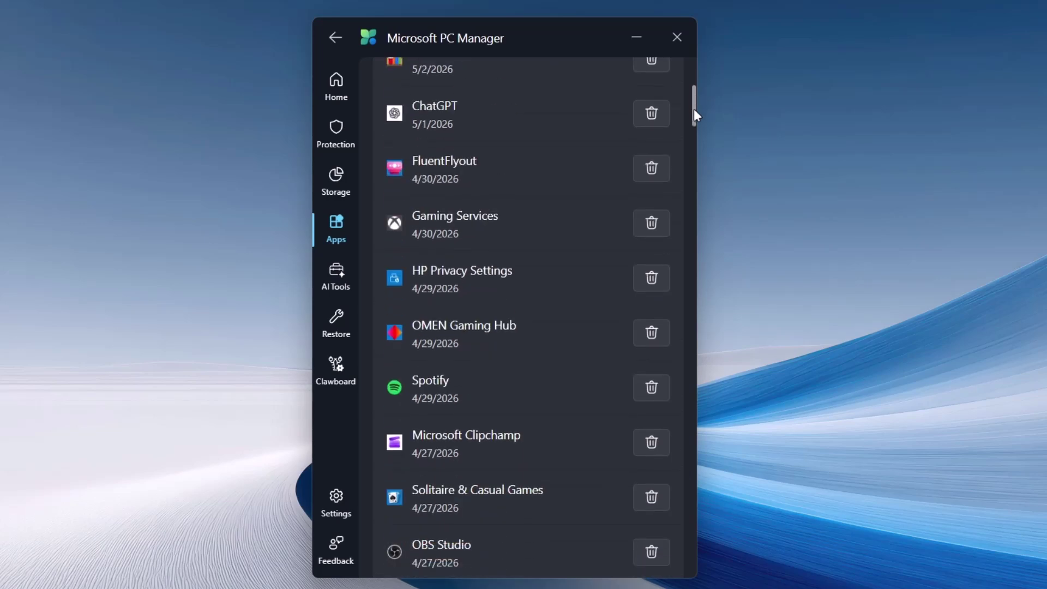
{"action": "left_click_drag", "start_coordinate": [694, 111], "coordinate": [686, 495]}
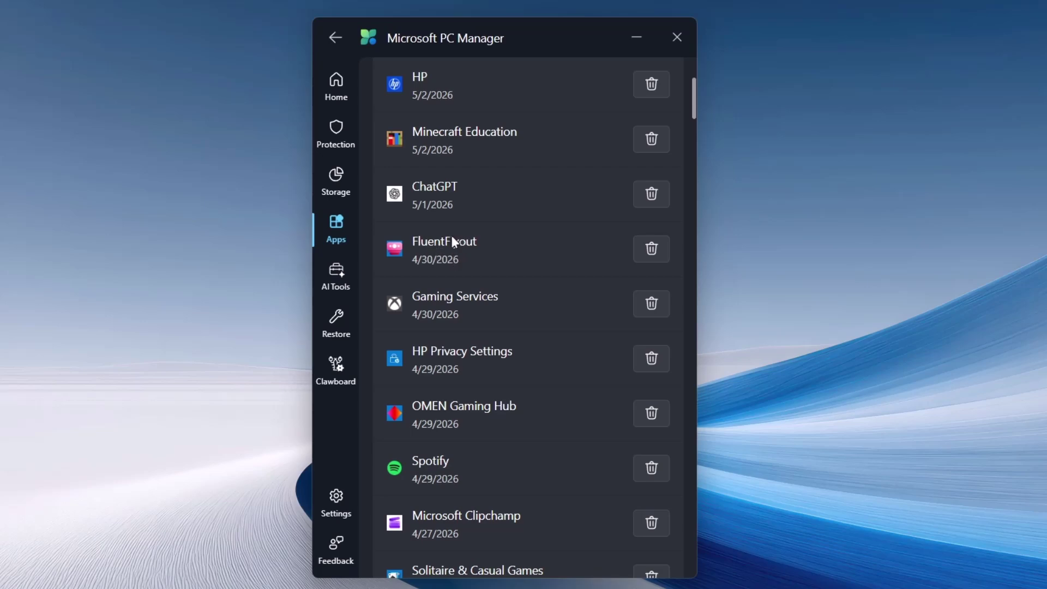
{"action": "left_click", "coordinate": [651, 249]}
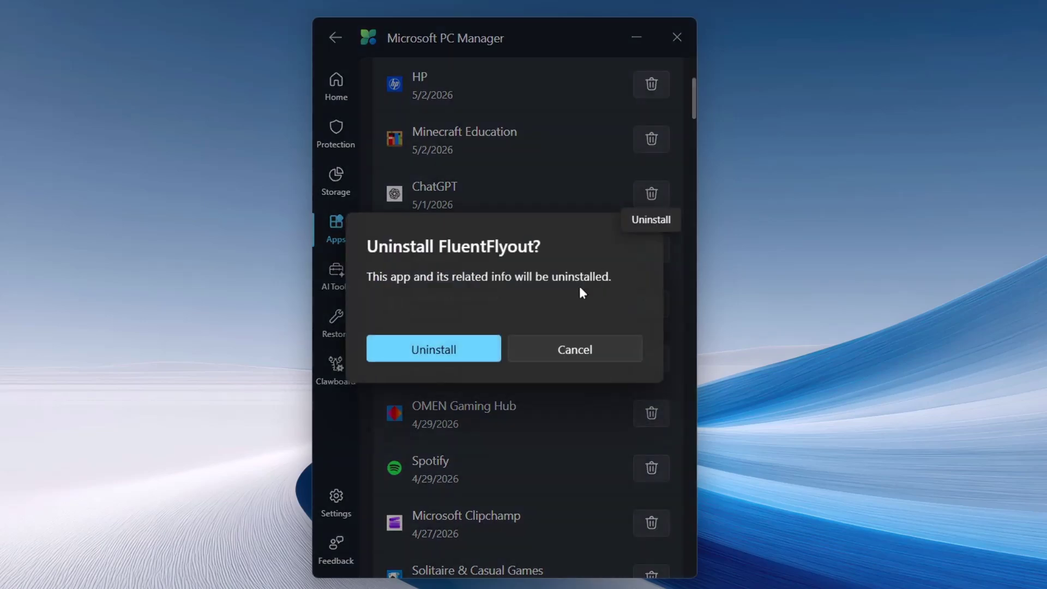
{"action": "left_click", "coordinate": [458, 353]}
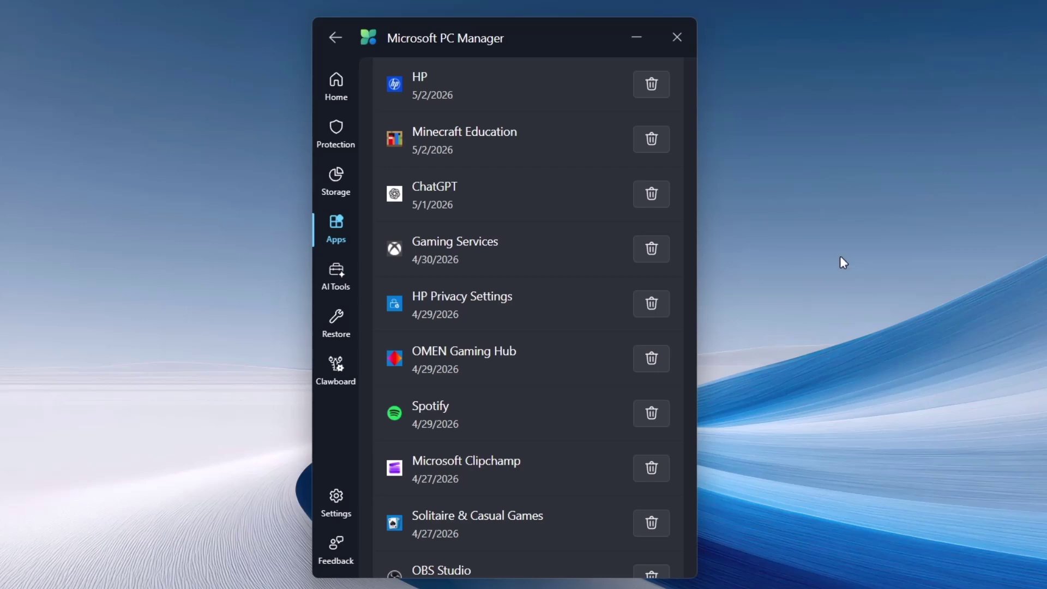
Run a deep cleanup scan in storage management and expand the recommended items to review their contents
{"action": "left_click", "coordinate": [336, 175]}
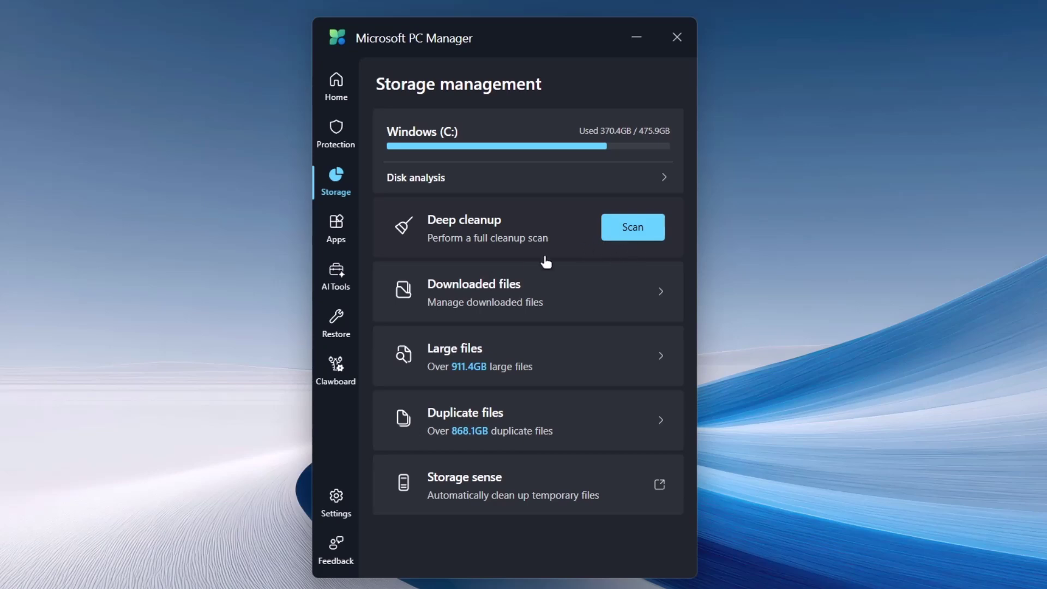
{"action": "left_click", "coordinate": [623, 230]}
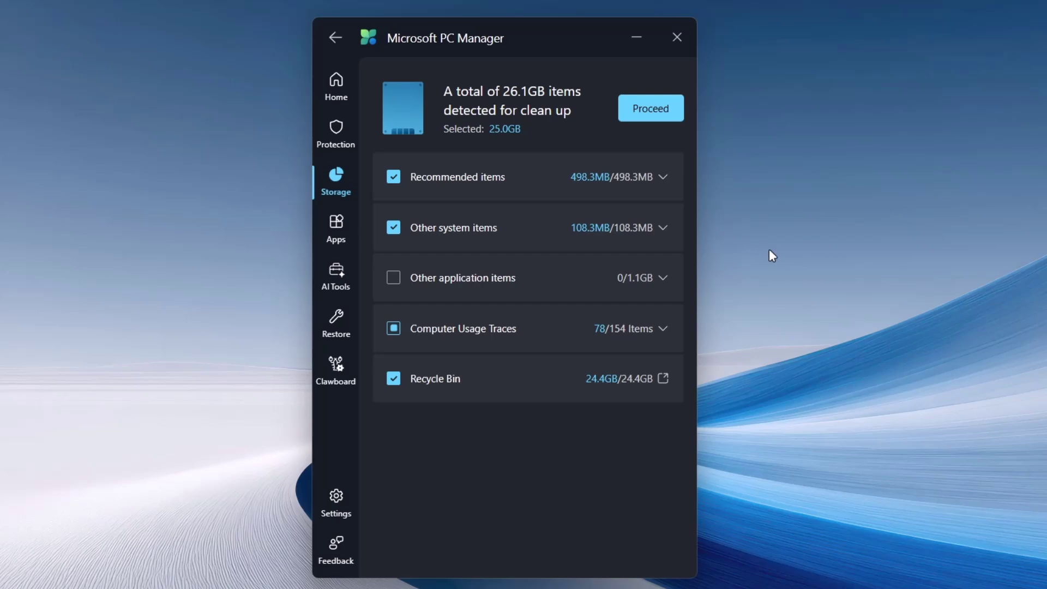
{"action": "left_click", "coordinate": [604, 175]}
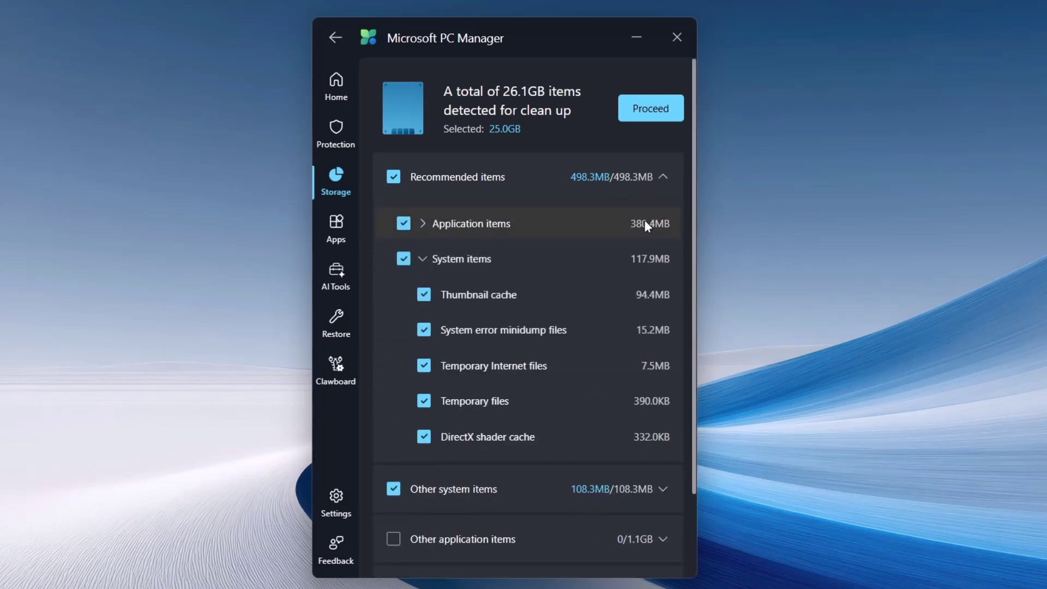
{"action": "scroll", "coordinate": [599, 265], "scroll_direction": "down", "scroll_amount": 2}
{"action": "scroll", "coordinate": [599, 221], "scroll_direction": "up", "scroll_amount": 2}
{"action": "scroll", "coordinate": [596, 210], "scroll_direction": "down", "scroll_amount": 2}
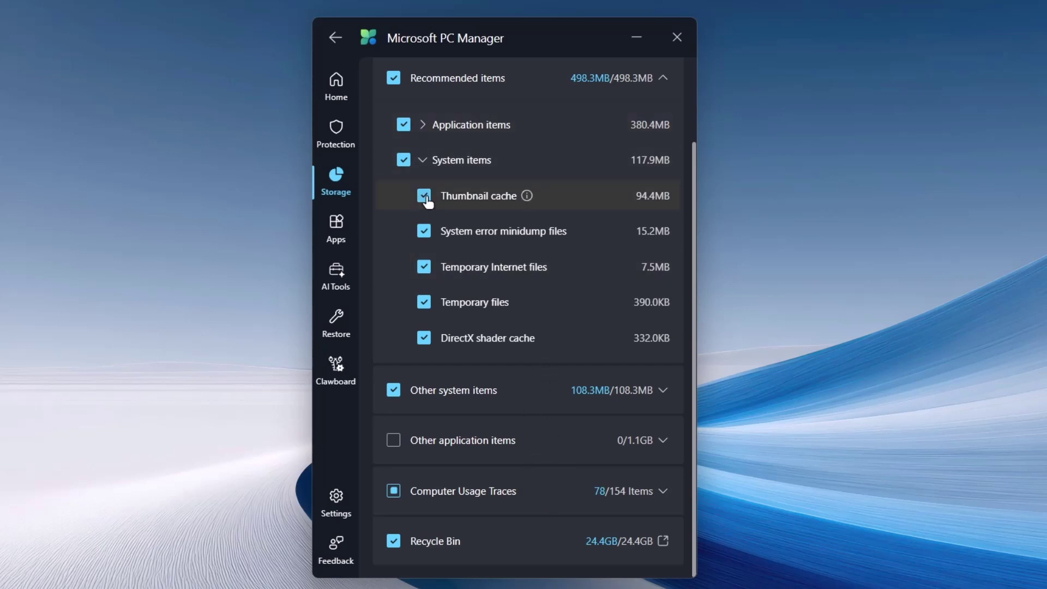
Exclude the Recycle Bin from the deep cleanup and include it again
{"action": "left_click", "coordinate": [393, 542]}
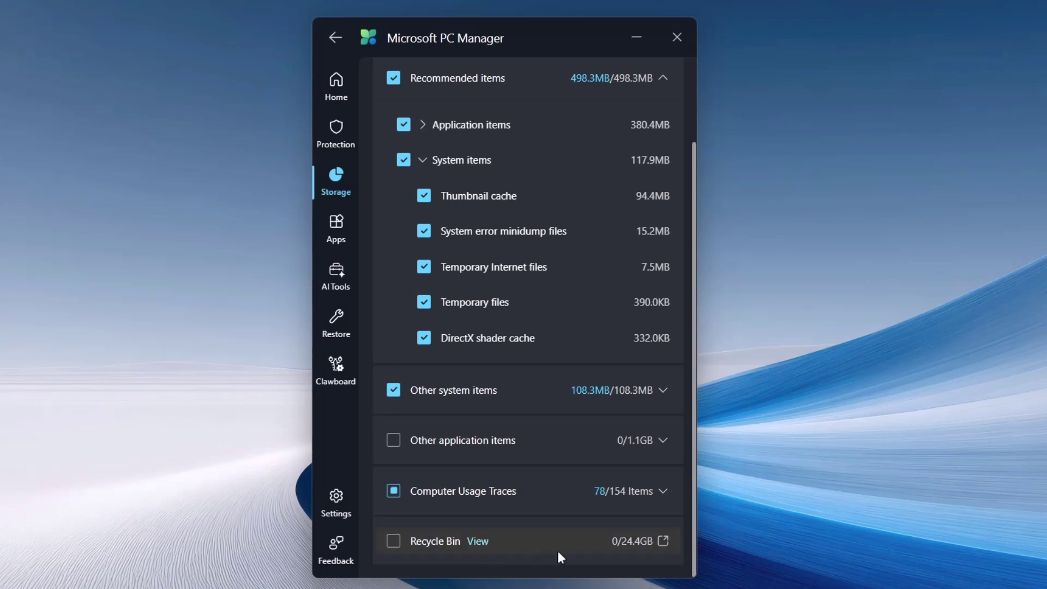
{"action": "left_click", "coordinate": [395, 546]}
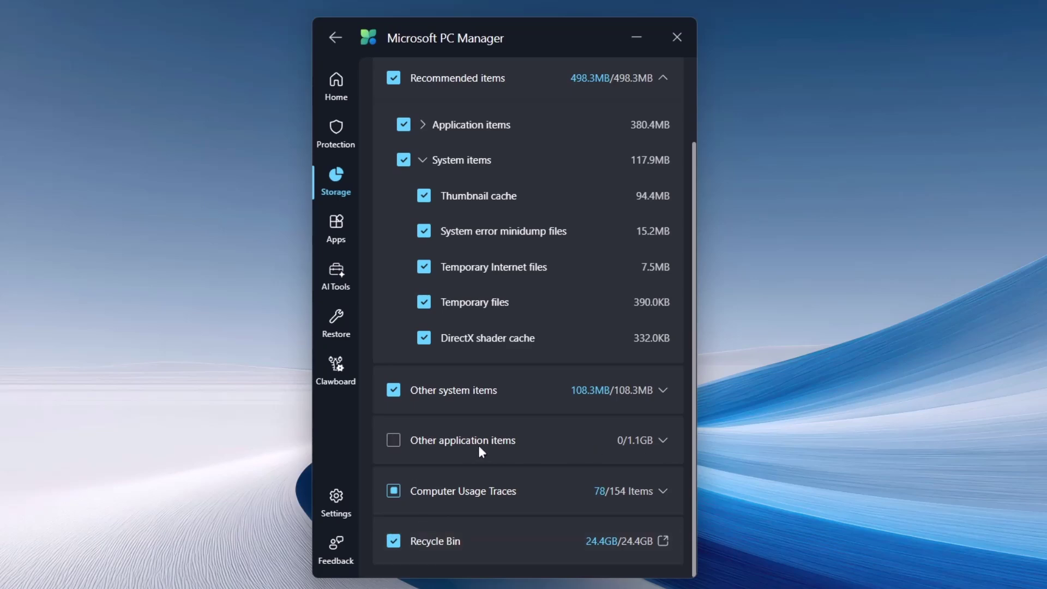
Include all other application items in the deep cleanup and run the cleanup on everything selected
{"action": "left_click", "coordinate": [513, 455]}
{"action": "scroll", "coordinate": [561, 460], "scroll_direction": "down", "scroll_amount": 5}
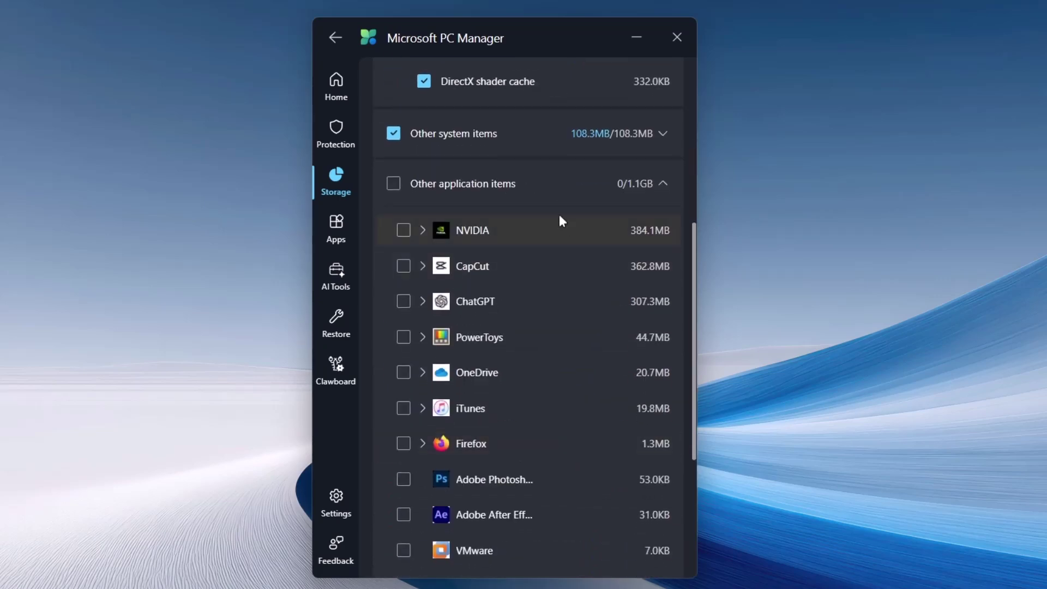
{"action": "left_click", "coordinate": [394, 185]}
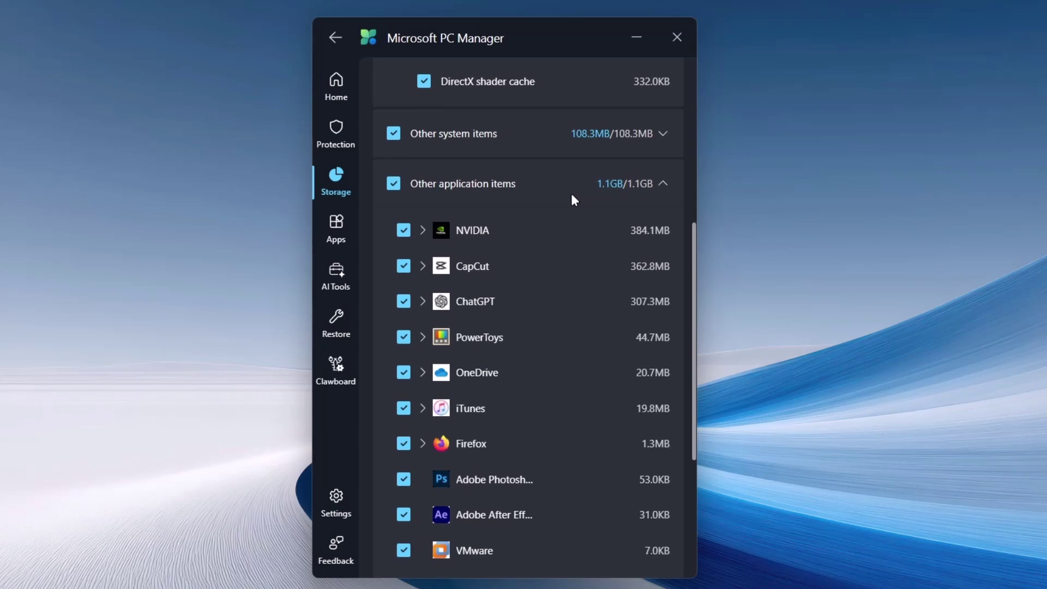
{"action": "scroll", "coordinate": [571, 193], "scroll_direction": "down", "scroll_amount": 2}
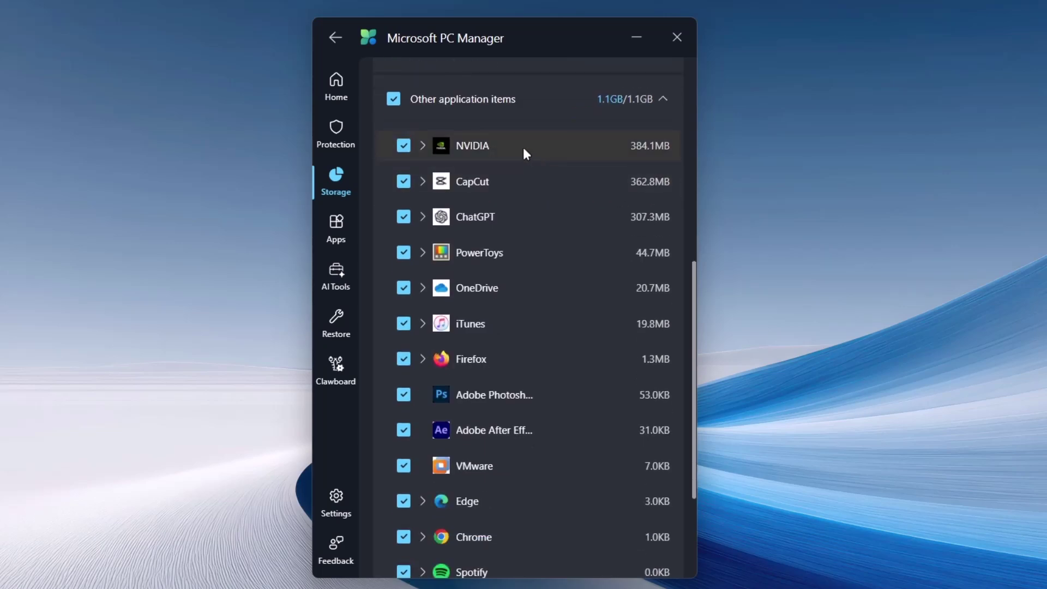
{"action": "scroll", "coordinate": [554, 200], "scroll_direction": "up", "scroll_amount": 1}
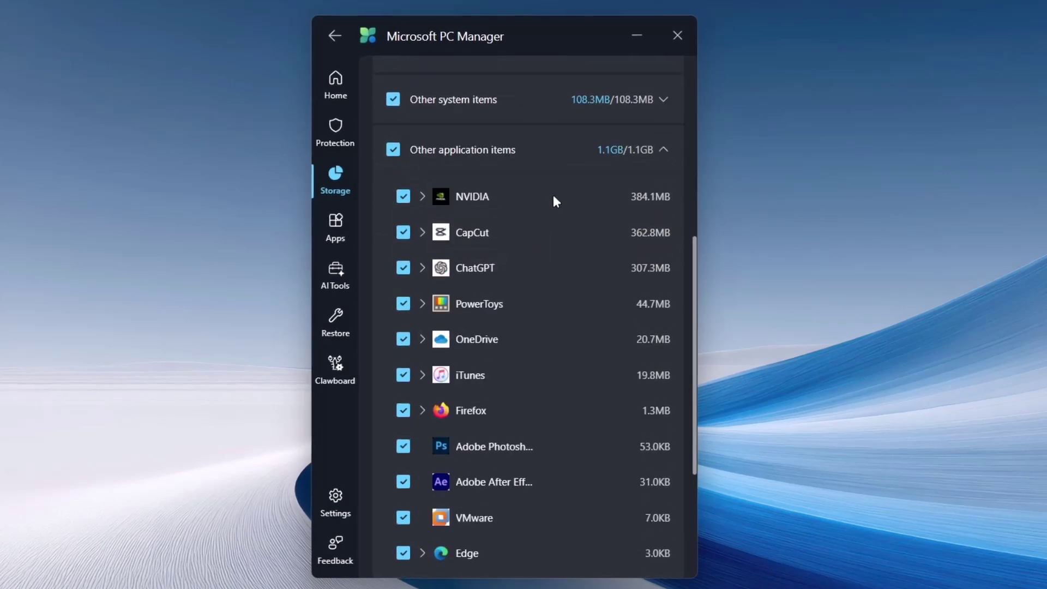
{"action": "scroll", "coordinate": [553, 196], "scroll_direction": "up", "scroll_amount": 4}
{"action": "scroll", "coordinate": [552, 195], "scroll_direction": "up", "scroll_amount": 4}
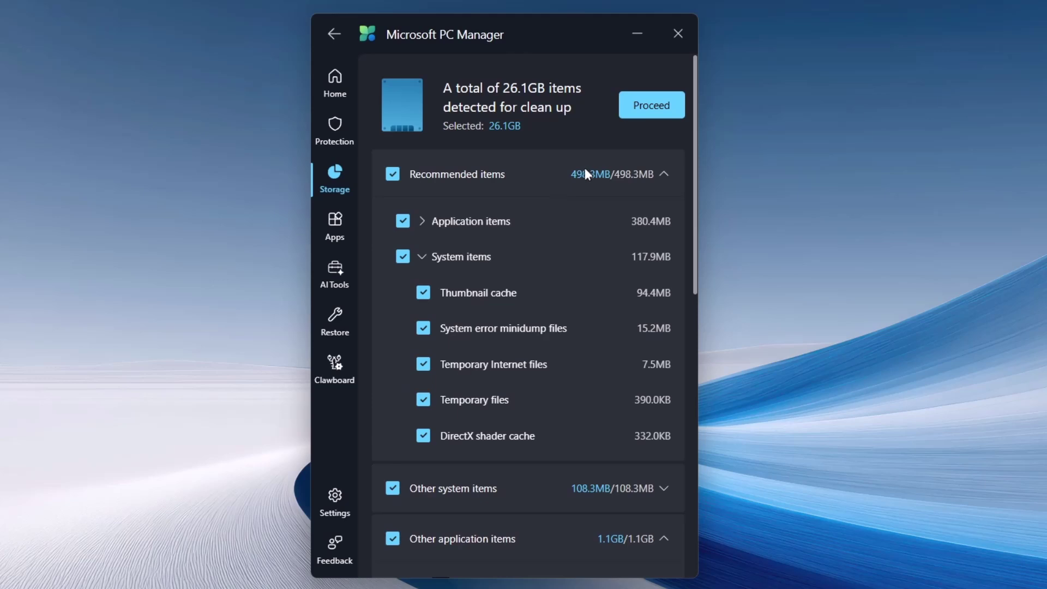
{"action": "left_click", "coordinate": [638, 105]}
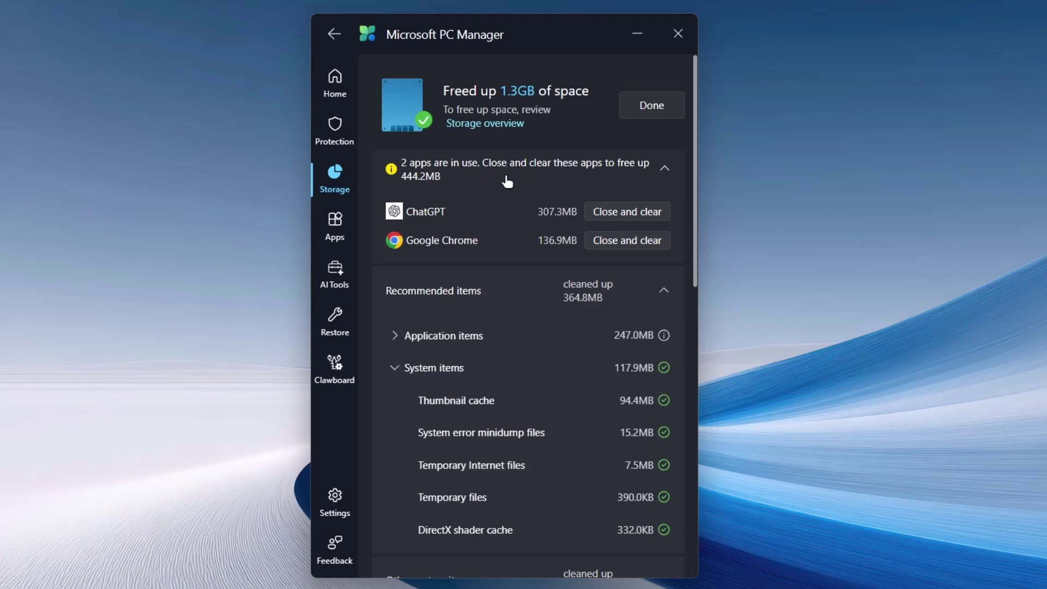
Close and clear the in-use ChatGPT and Google Chrome apps and finish the deep cleanup
{"action": "left_click", "coordinate": [621, 214]}
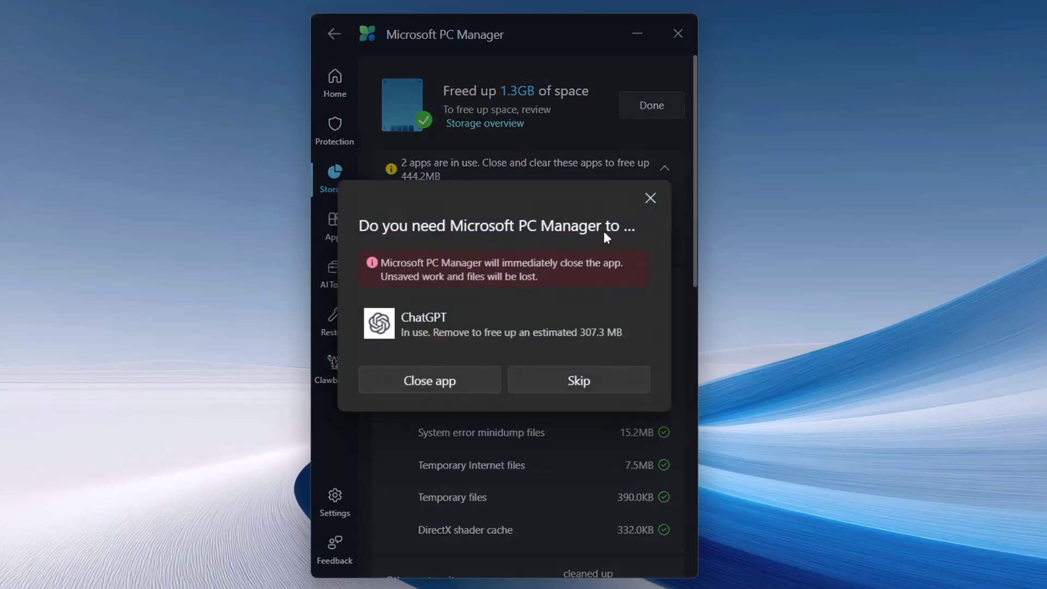
{"action": "key", "text": "Escape"}
{"action": "left_click", "coordinate": [611, 241]}
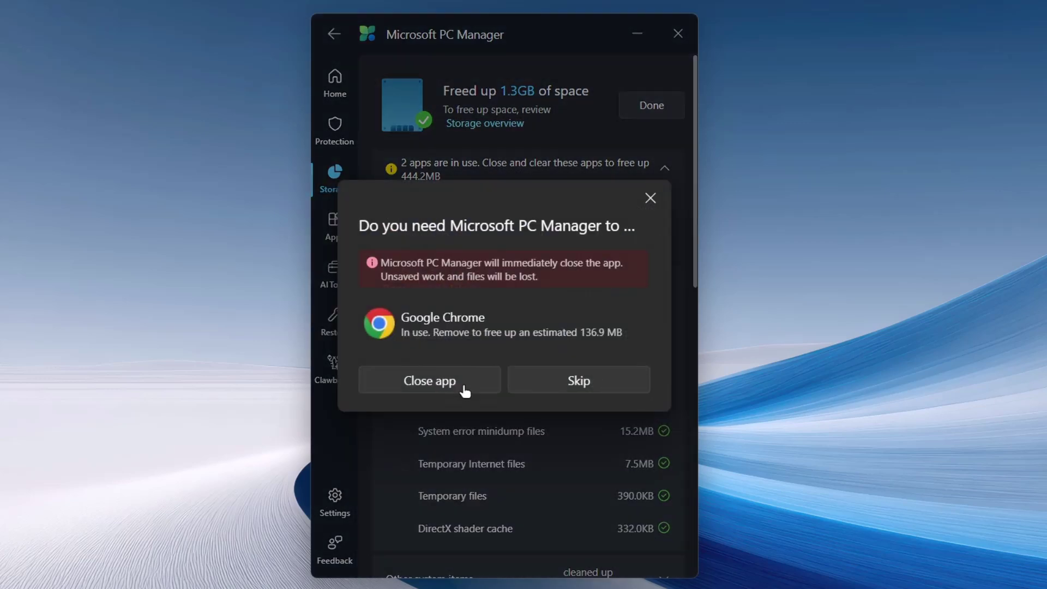
{"action": "left_click", "coordinate": [467, 391]}
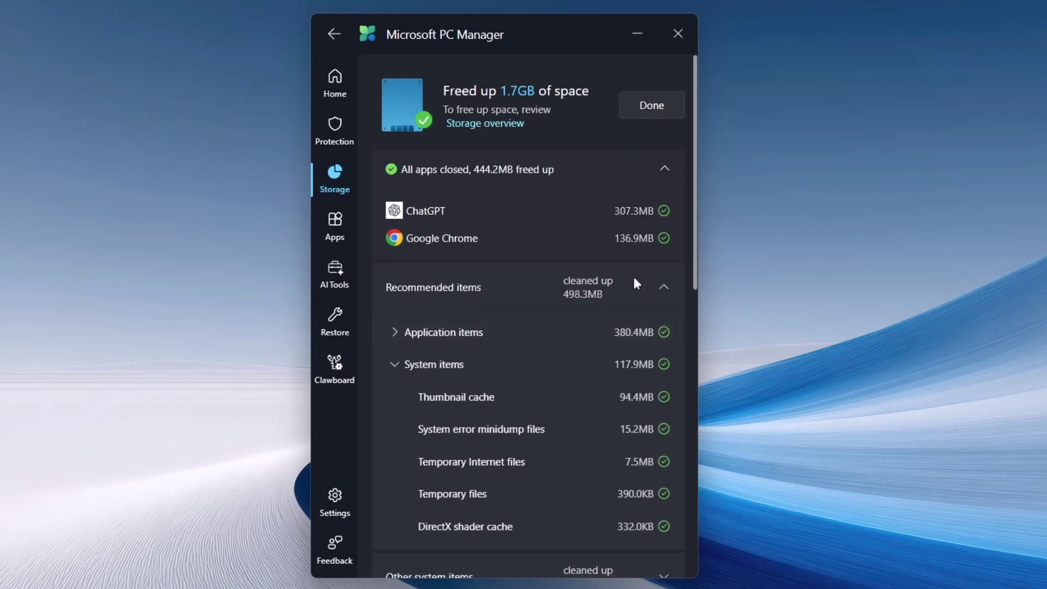
{"action": "left_click", "coordinate": [638, 111]}
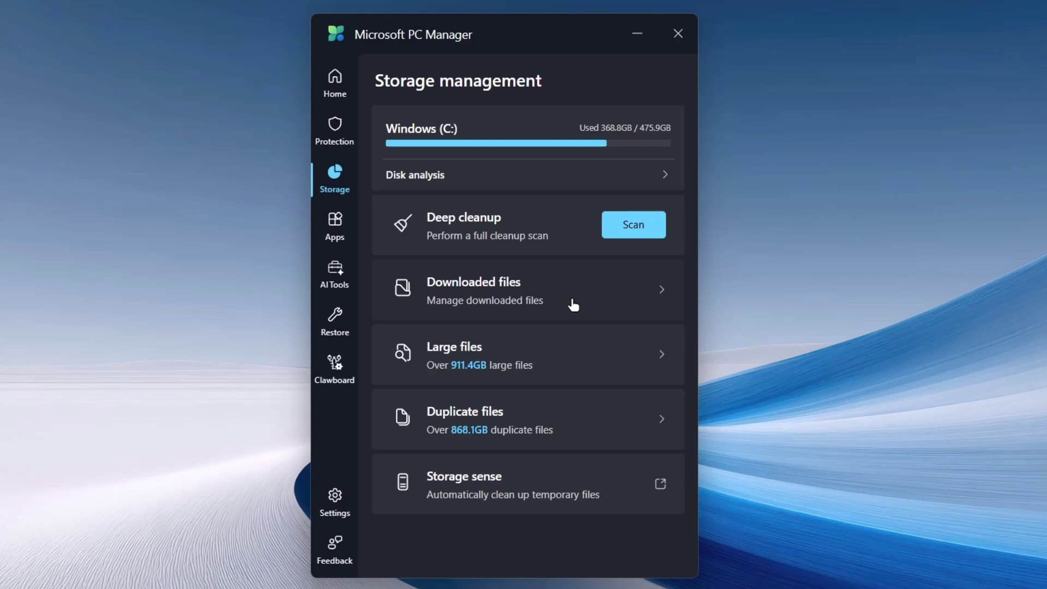
Open the Storage Sense settings and schedule Storage Sense to run every week
{"action": "left_click", "coordinate": [480, 490]}
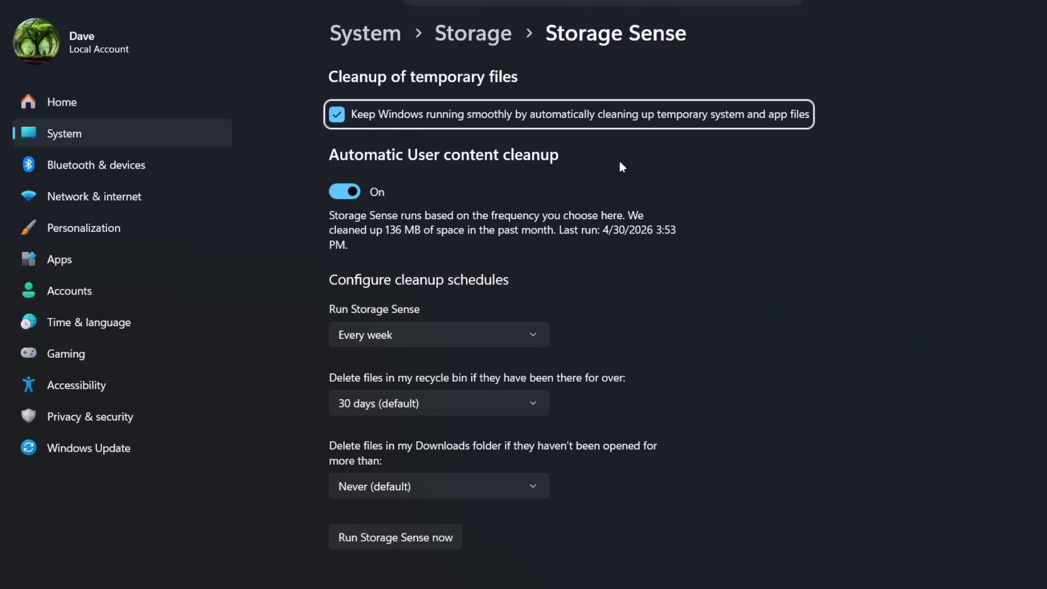
{"action": "scroll", "coordinate": [466, 308], "scroll_direction": "down", "scroll_amount": 1}
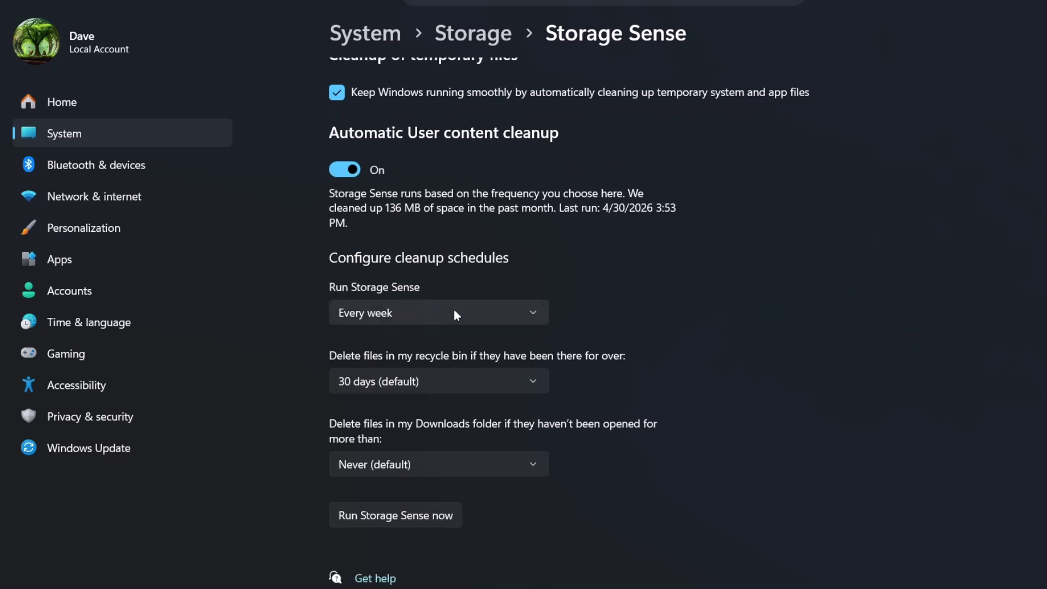
{"action": "left_click", "coordinate": [473, 311]}
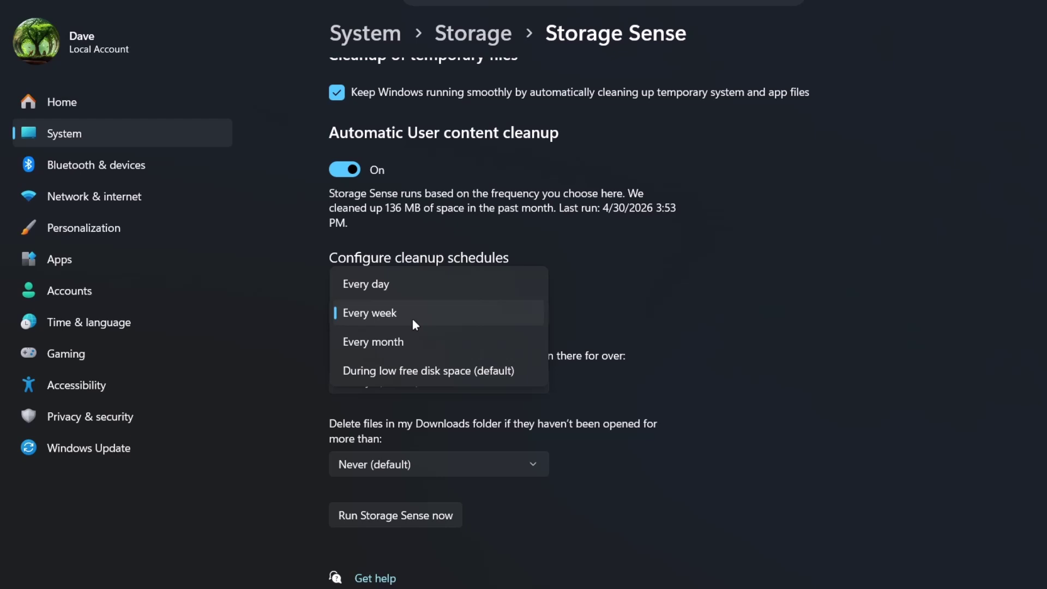
{"action": "left_click", "coordinate": [457, 316]}
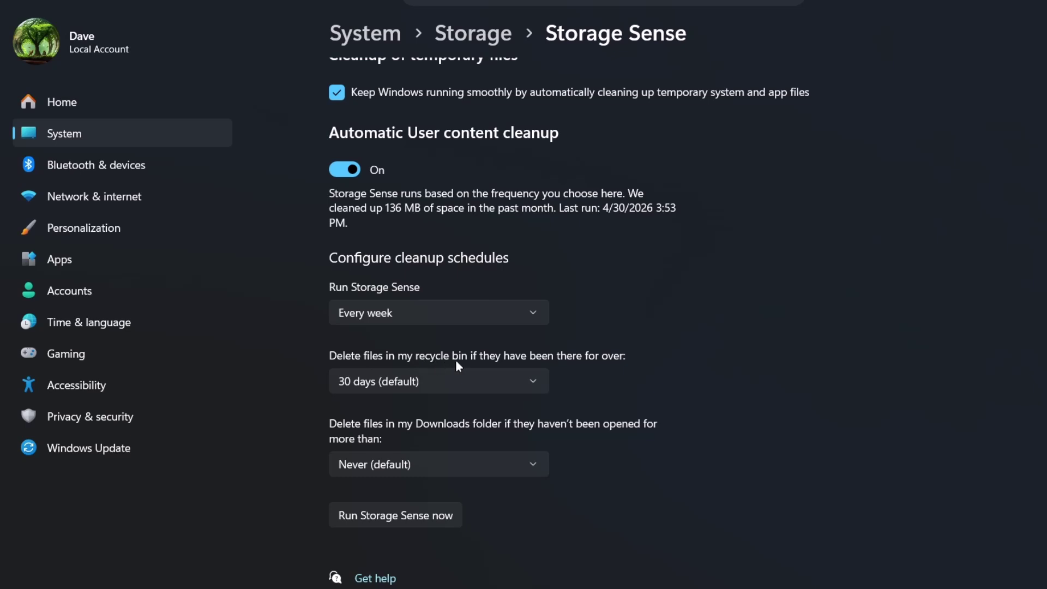
Set recycle bin files to be deleted after 30 days, keep Downloads deletion at Never and close the Storage Sense settings
{"action": "left_click", "coordinate": [512, 377]}
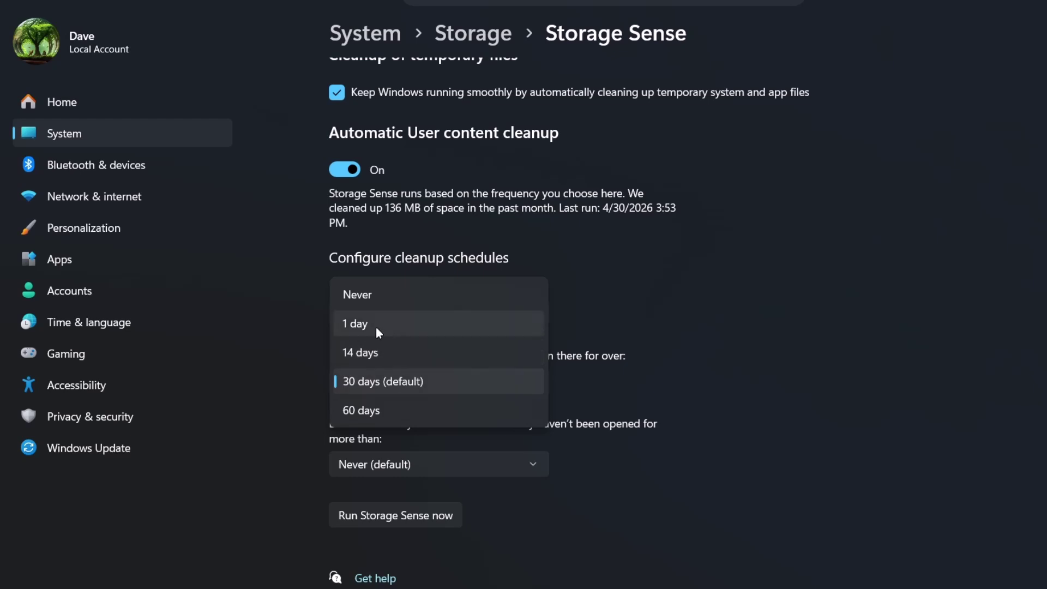
{"action": "left_click", "coordinate": [501, 387]}
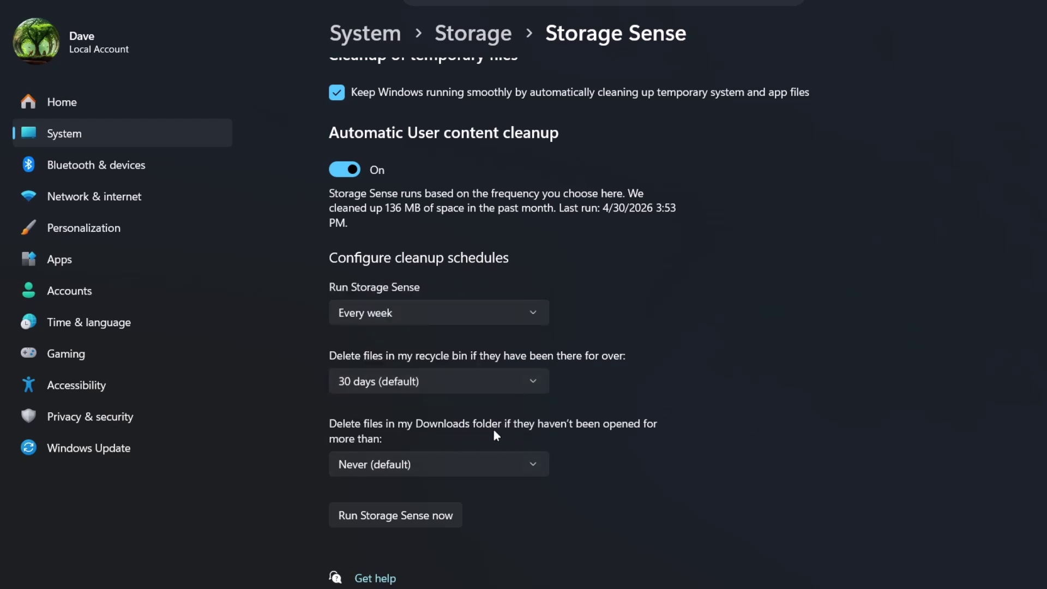
{"action": "left_click", "coordinate": [384, 461]}
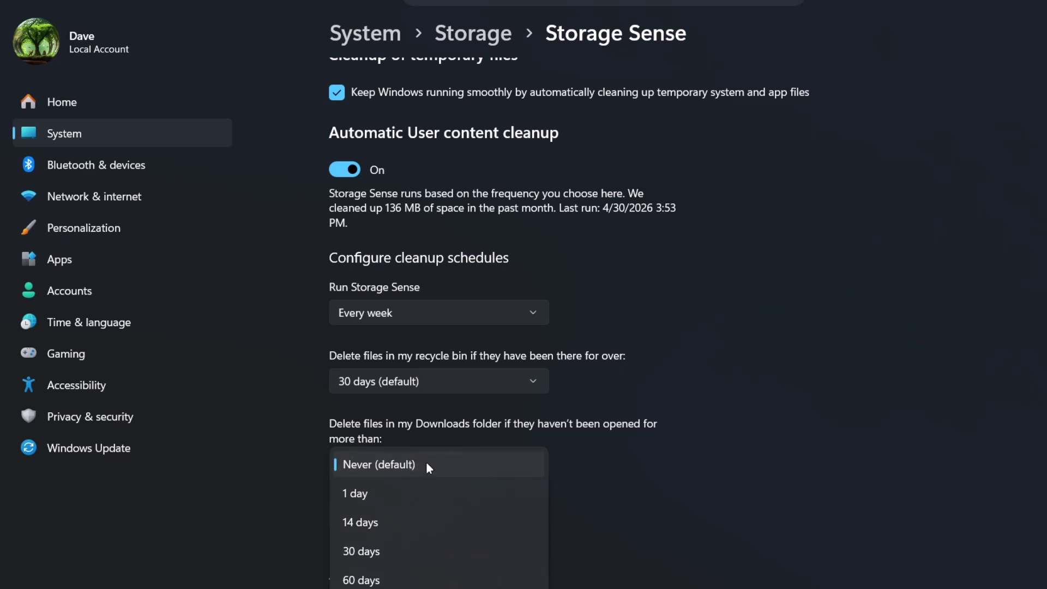
{"action": "left_click", "coordinate": [686, 507]}
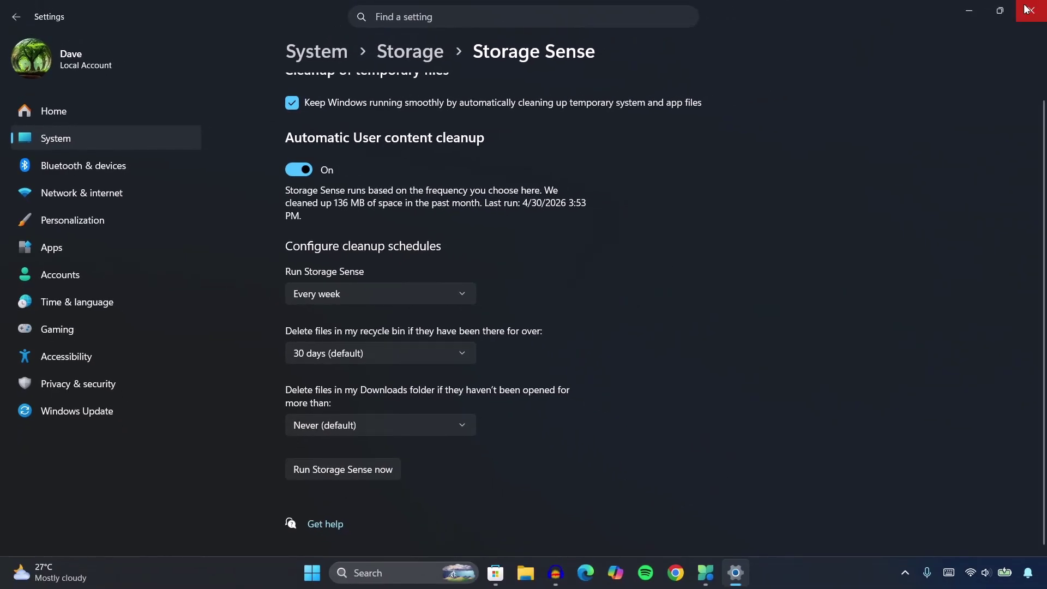
{"action": "left_click", "coordinate": [1027, 8]}
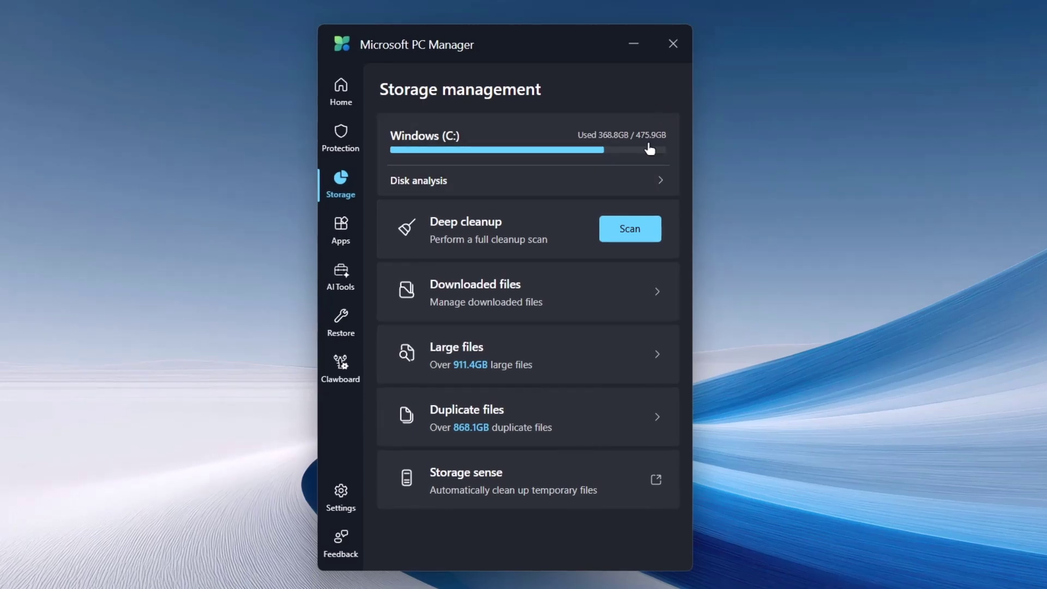
Run the network check in system protection, review the connection details and return to the protection tools
{"action": "left_click", "coordinate": [341, 139]}
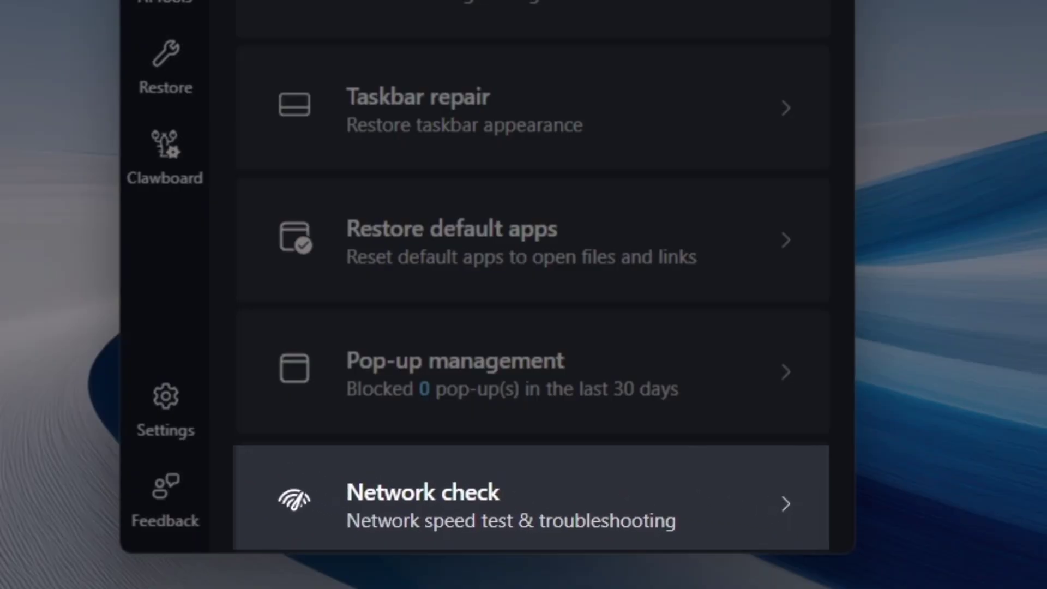
{"action": "left_click", "coordinate": [516, 532]}
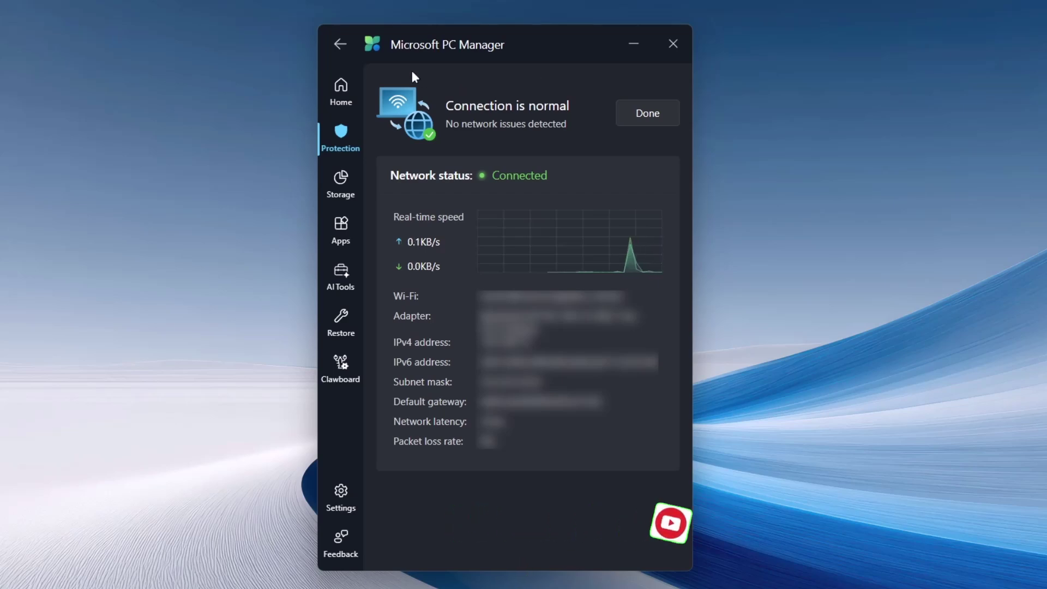
{"action": "left_click", "coordinate": [339, 43]}
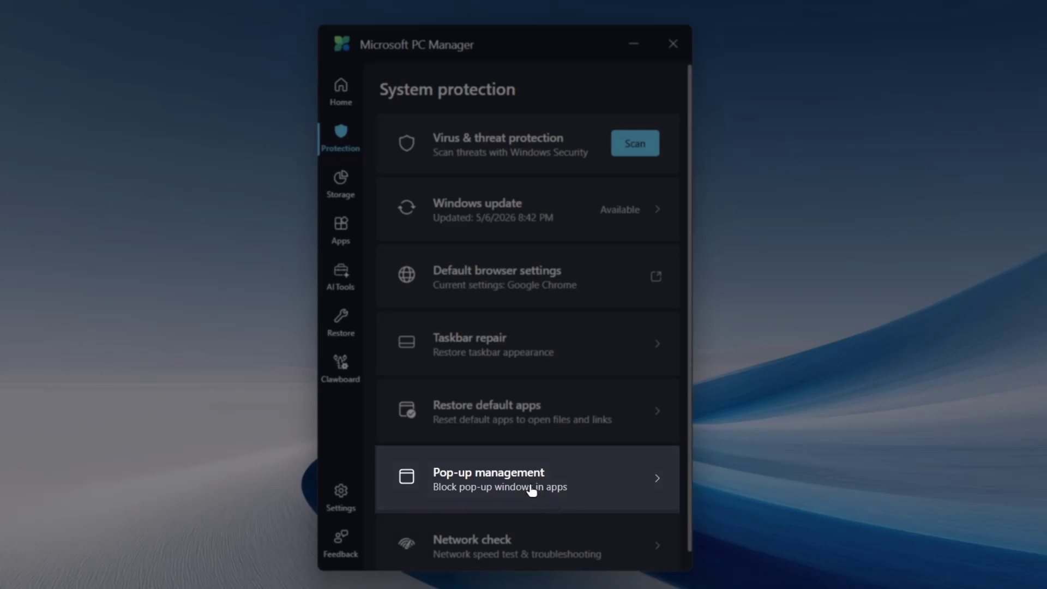
Enable pop-up block for apps in pop-up management and return to system protection
{"action": "left_click", "coordinate": [518, 484]}
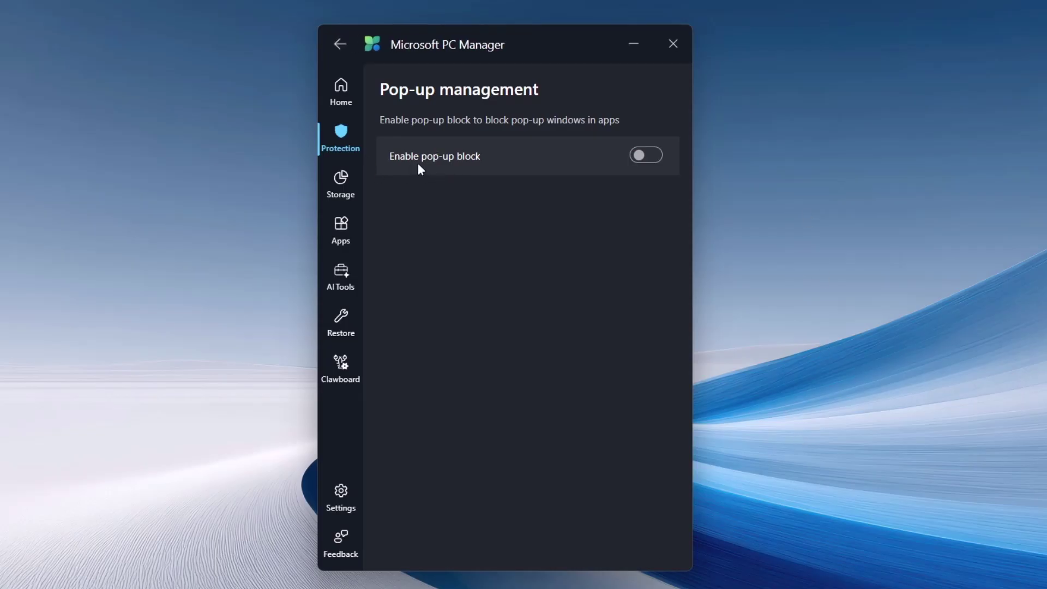
{"action": "left_click", "coordinate": [645, 155]}
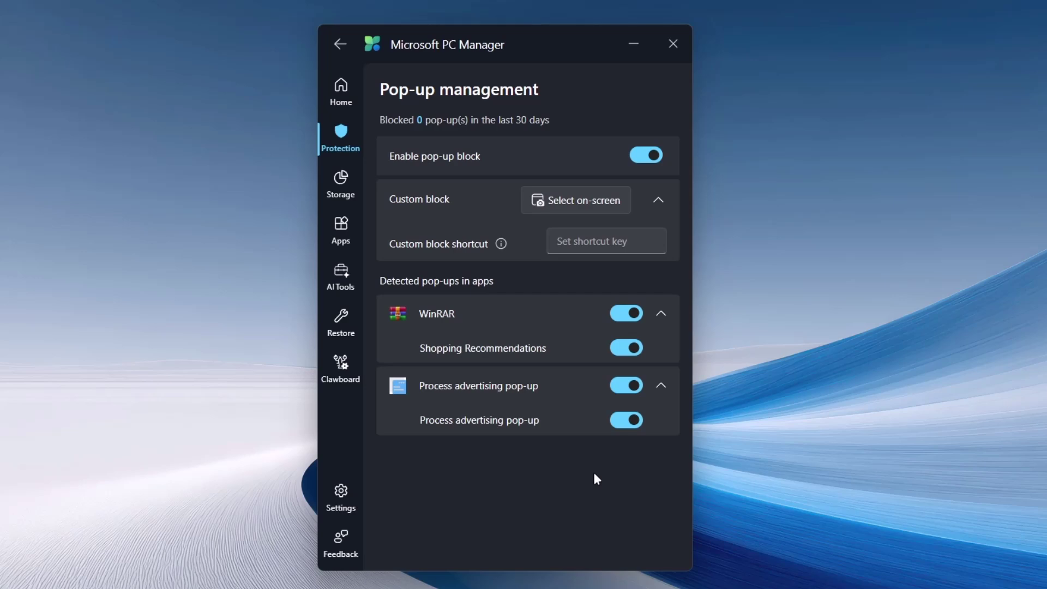
{"action": "left_click", "coordinate": [339, 44]}
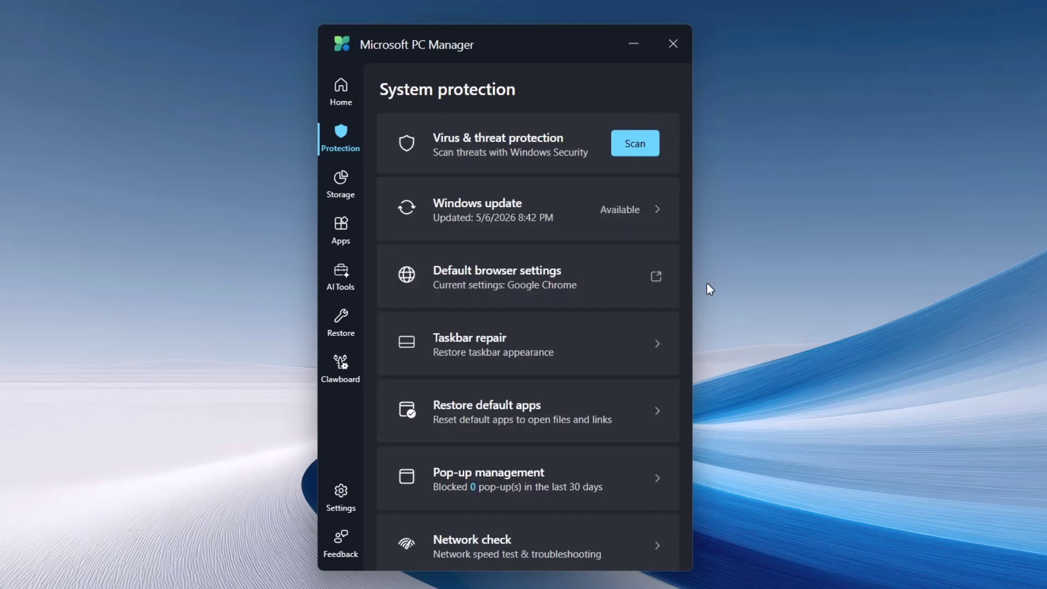
Select the available driver updates in Windows update, install them and return to system protection
{"action": "left_click", "coordinate": [547, 204]}
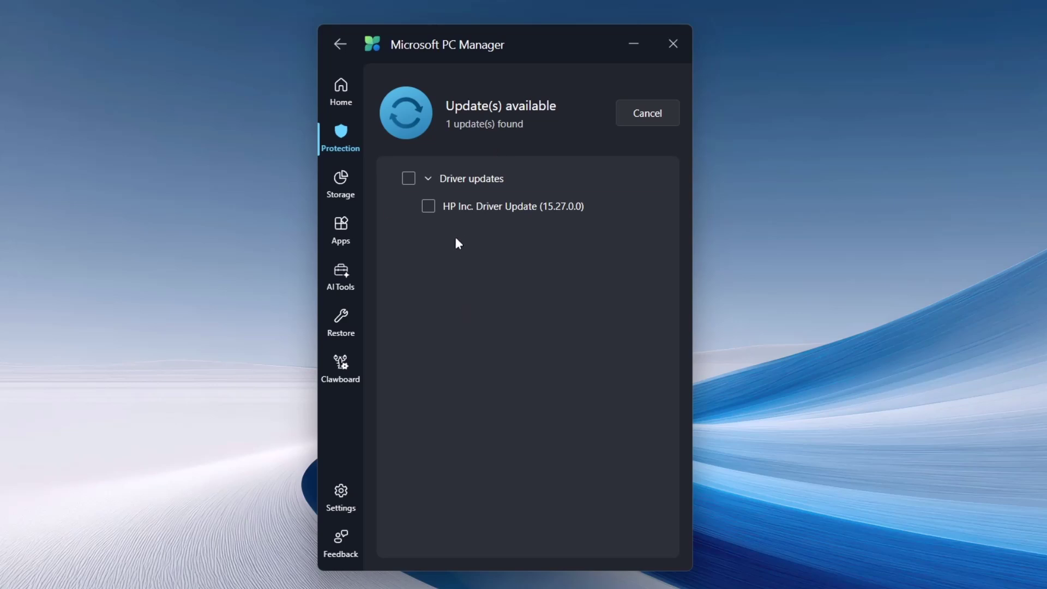
{"action": "left_click", "coordinate": [409, 180]}
{"action": "left_click", "coordinate": [428, 175]}
{"action": "left_click", "coordinate": [412, 184]}
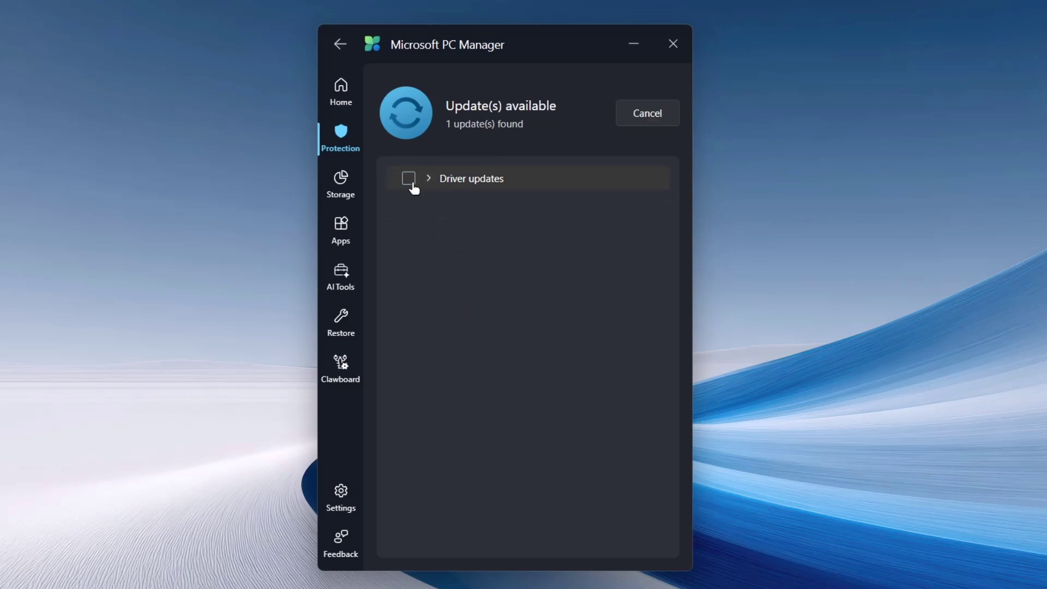
{"action": "left_click", "coordinate": [412, 185]}
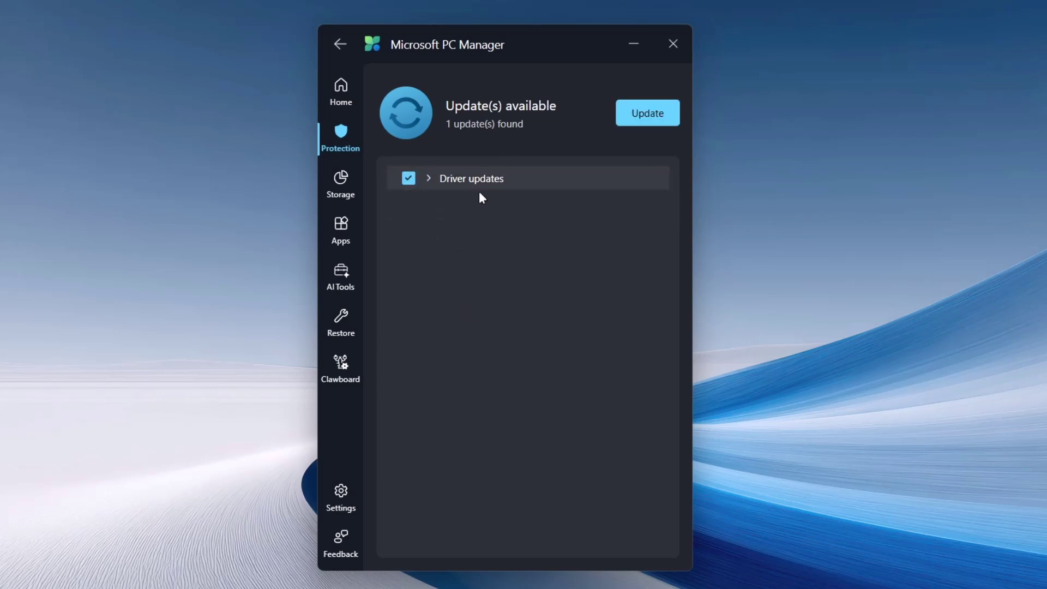
{"action": "left_click", "coordinate": [627, 113]}
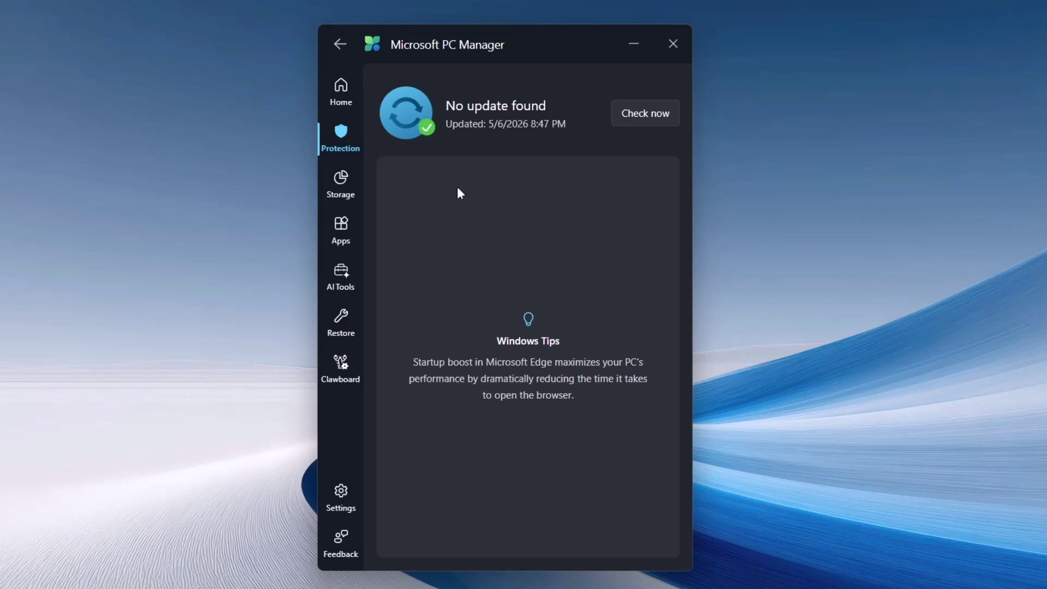
{"action": "left_click", "coordinate": [339, 44]}
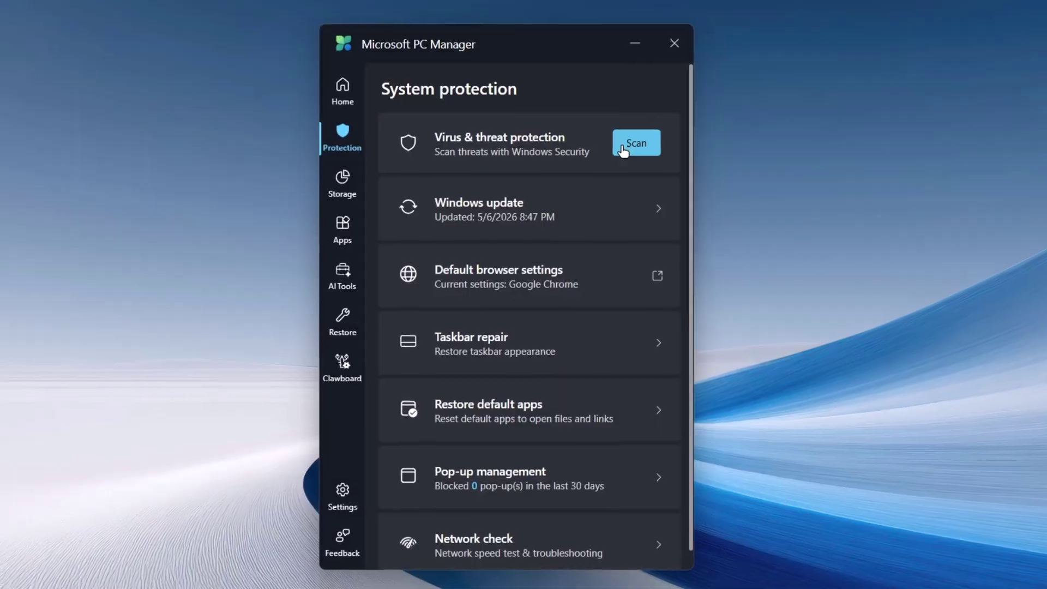
Scan for threats with Windows Security, choose Full scan in its scan options and close Windows Security
{"action": "left_click", "coordinate": [625, 145]}
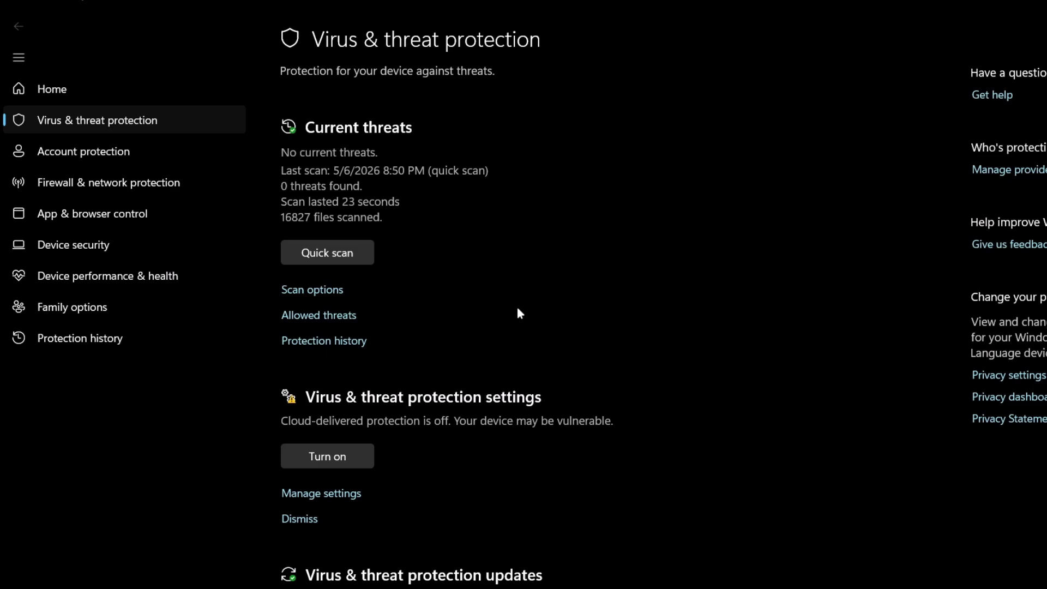
{"action": "left_click", "coordinate": [289, 290]}
{"action": "scroll", "coordinate": [291, 327], "scroll_direction": "down", "scroll_amount": 2}
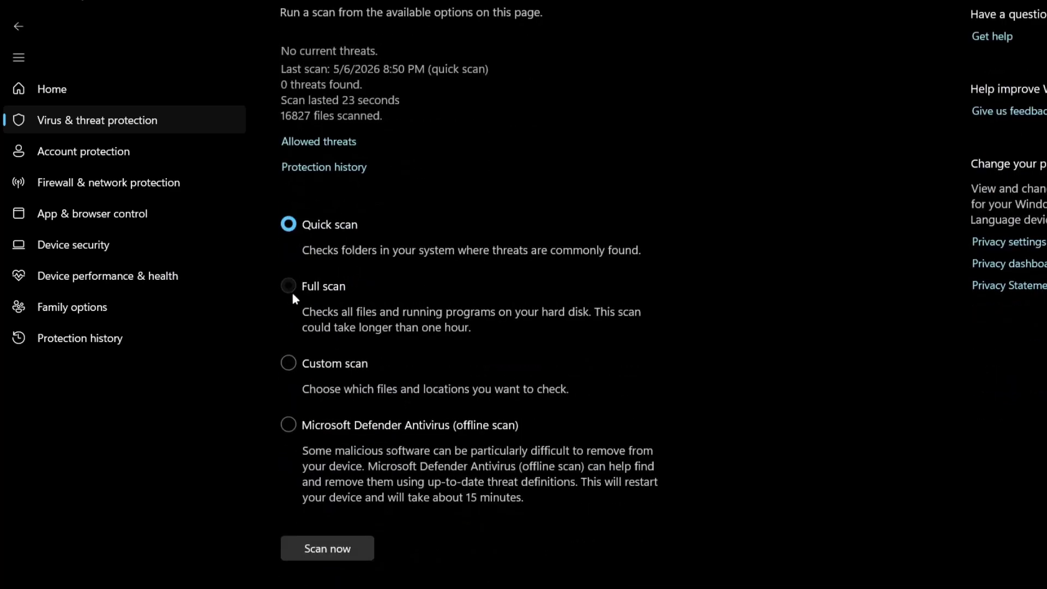
{"action": "left_click", "coordinate": [291, 290]}
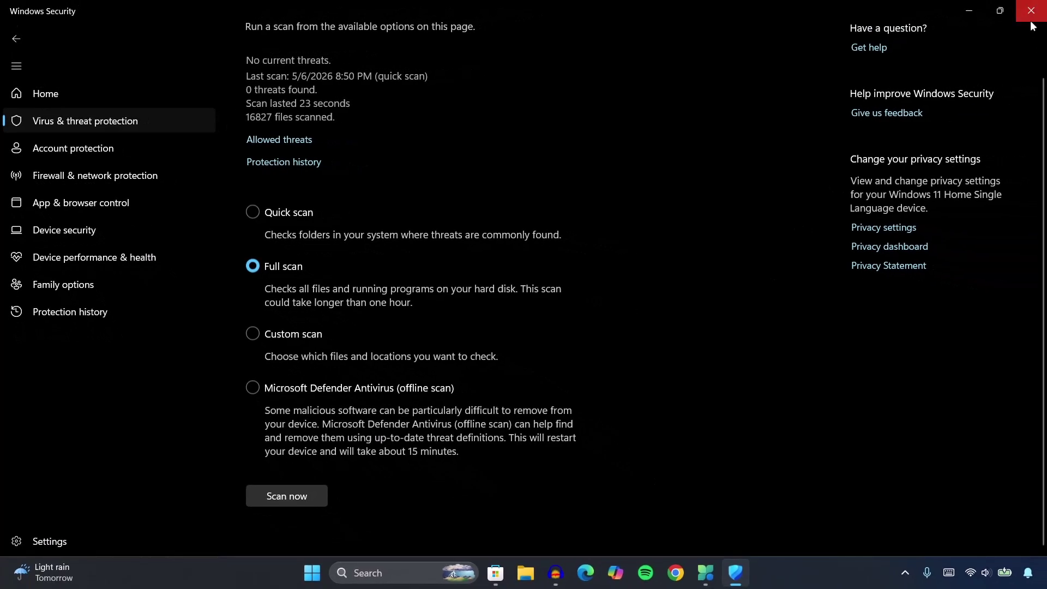
{"action": "left_click", "coordinate": [1030, 21]}
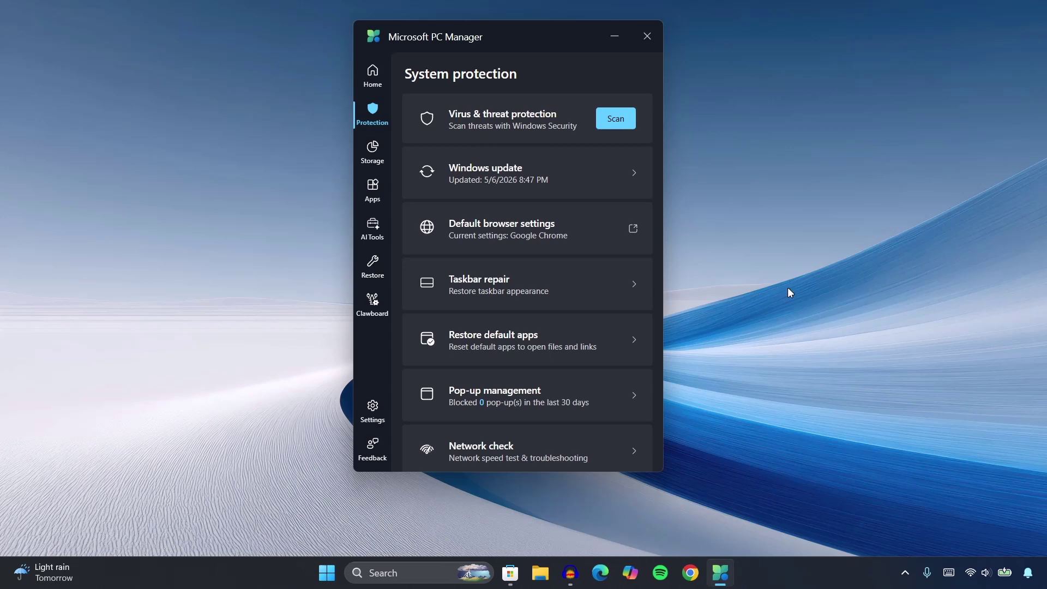